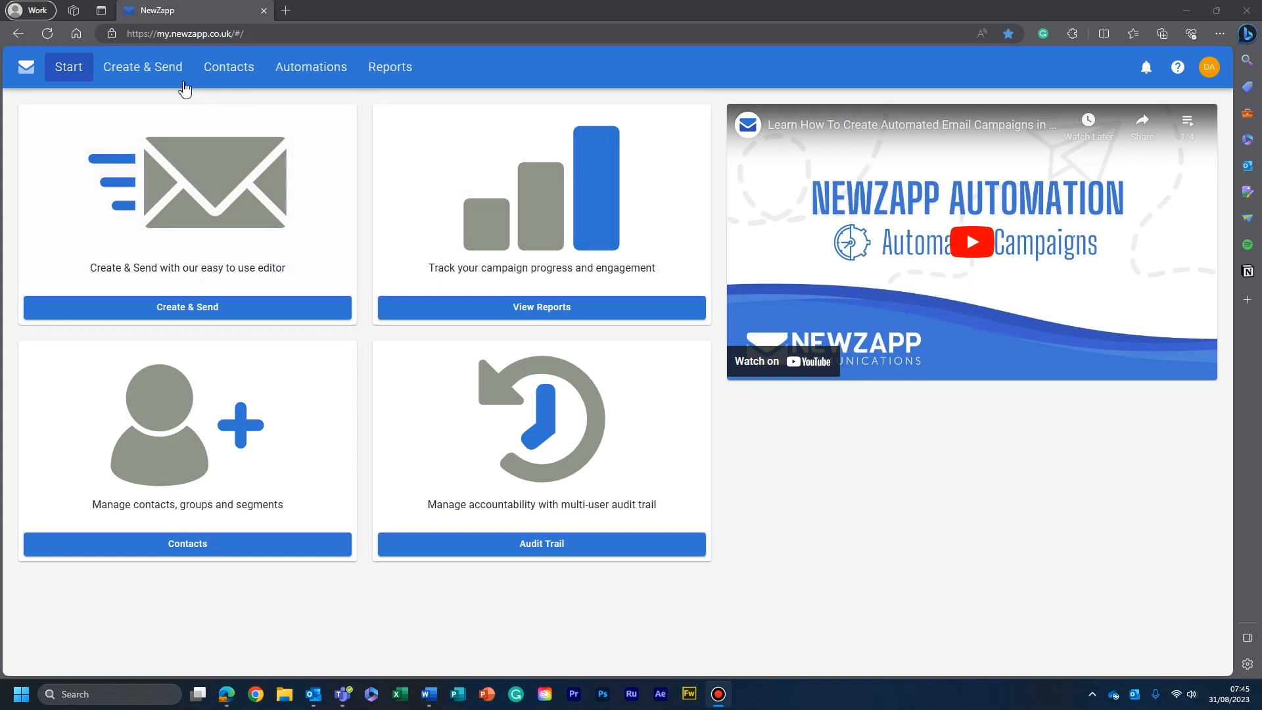
# - Create a new landing page named "Engagement Guide" from the "FREE - Blank Page" template
pyautogui.click(160, 78)
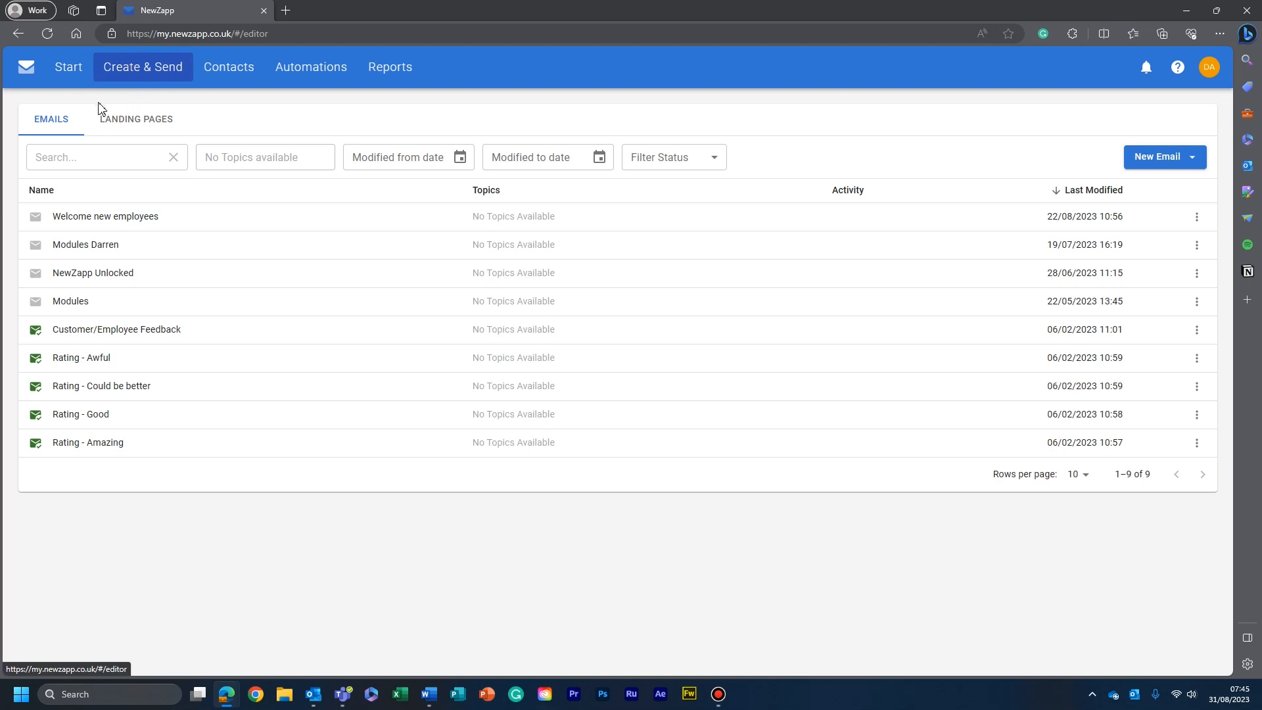
pyautogui.click(142, 122)
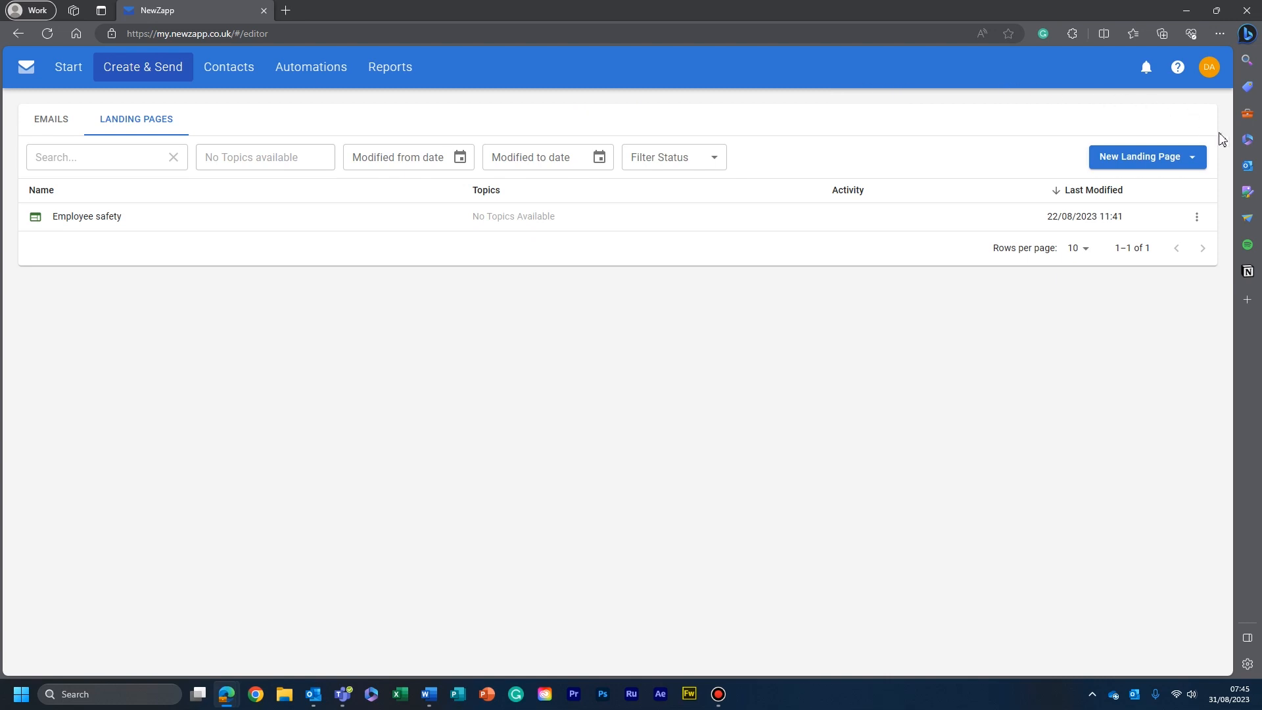
pyautogui.click(1176, 161)
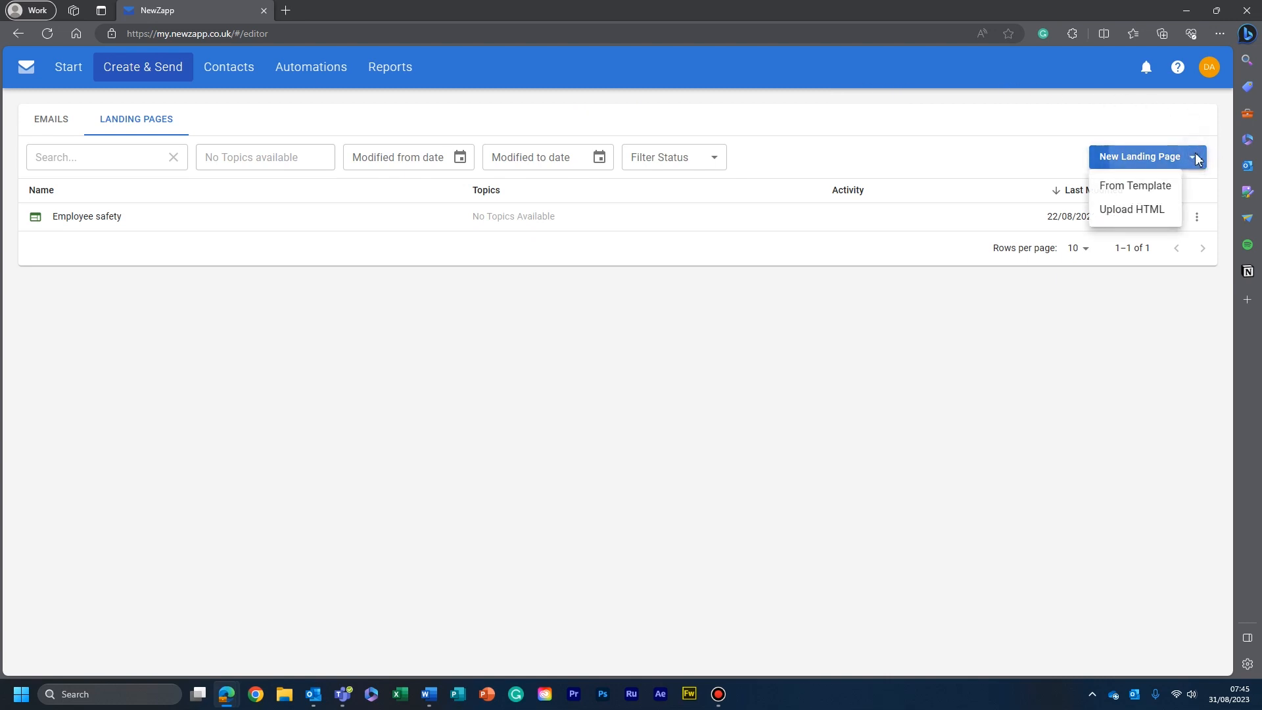
pyautogui.click(1144, 189)
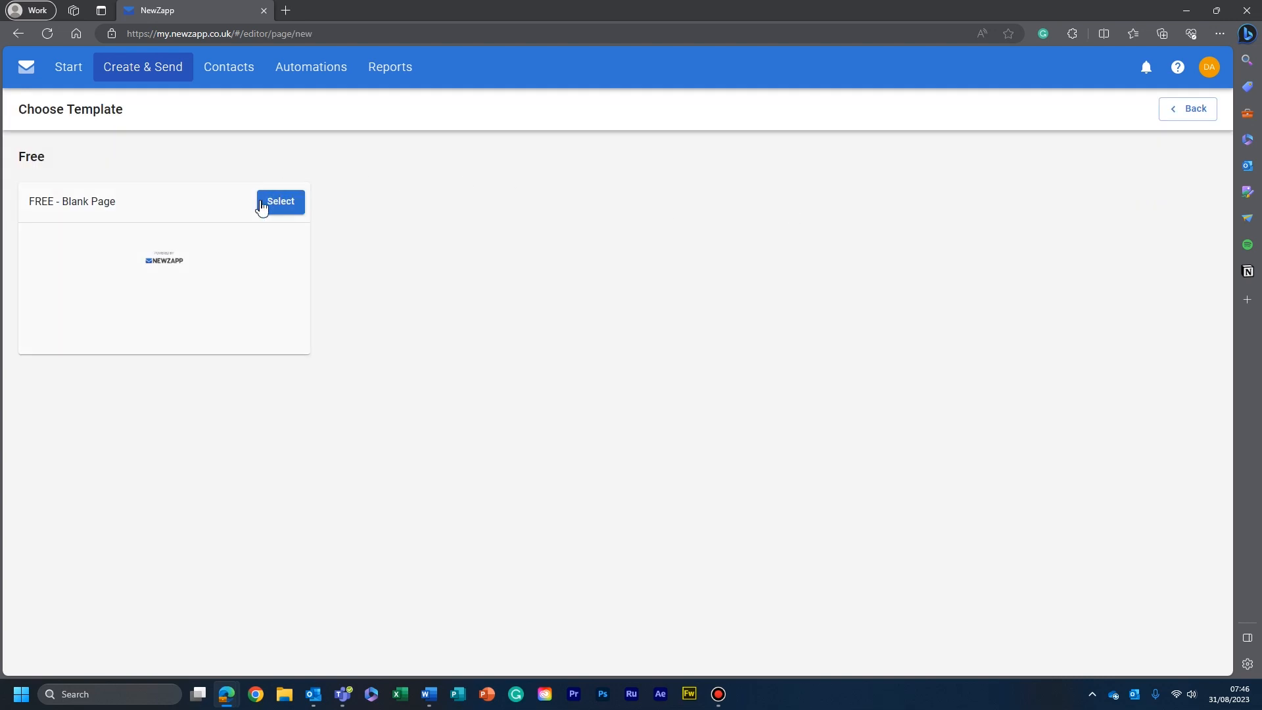
pyautogui.click(290, 205)
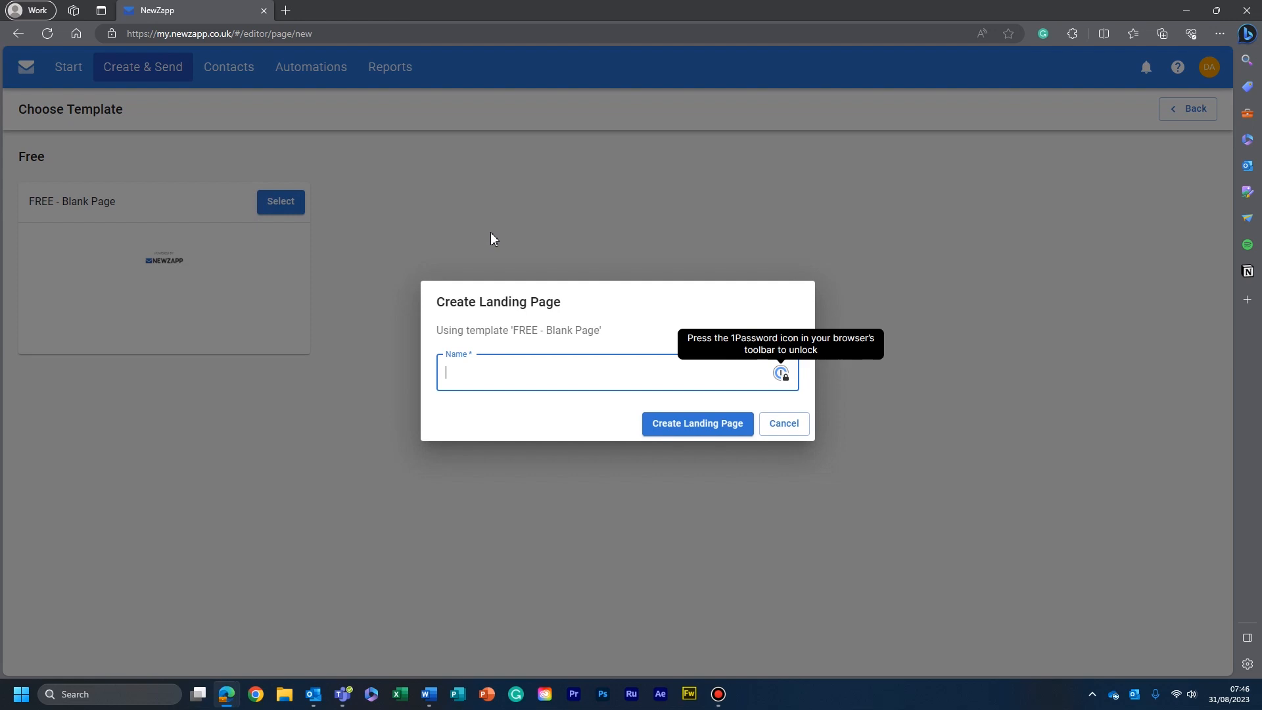
pyautogui.write('Engagement ')
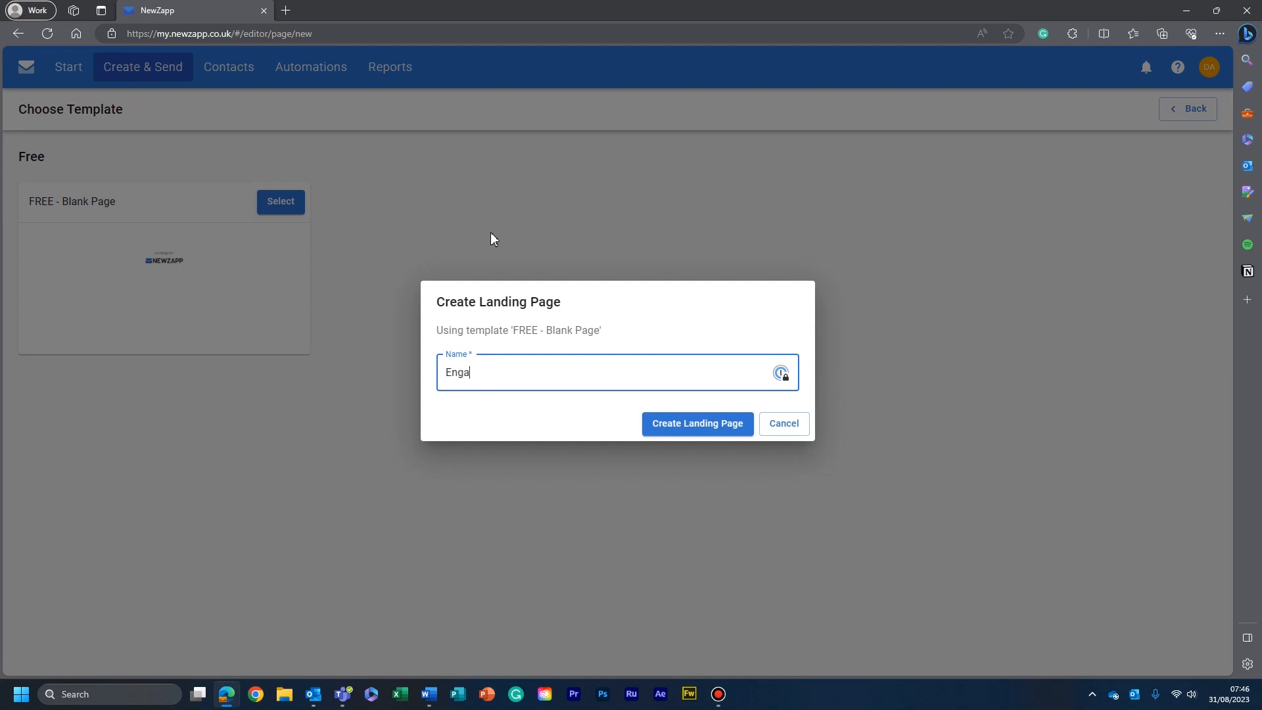
pyautogui.write('Guide')
pyautogui.click(695, 422)
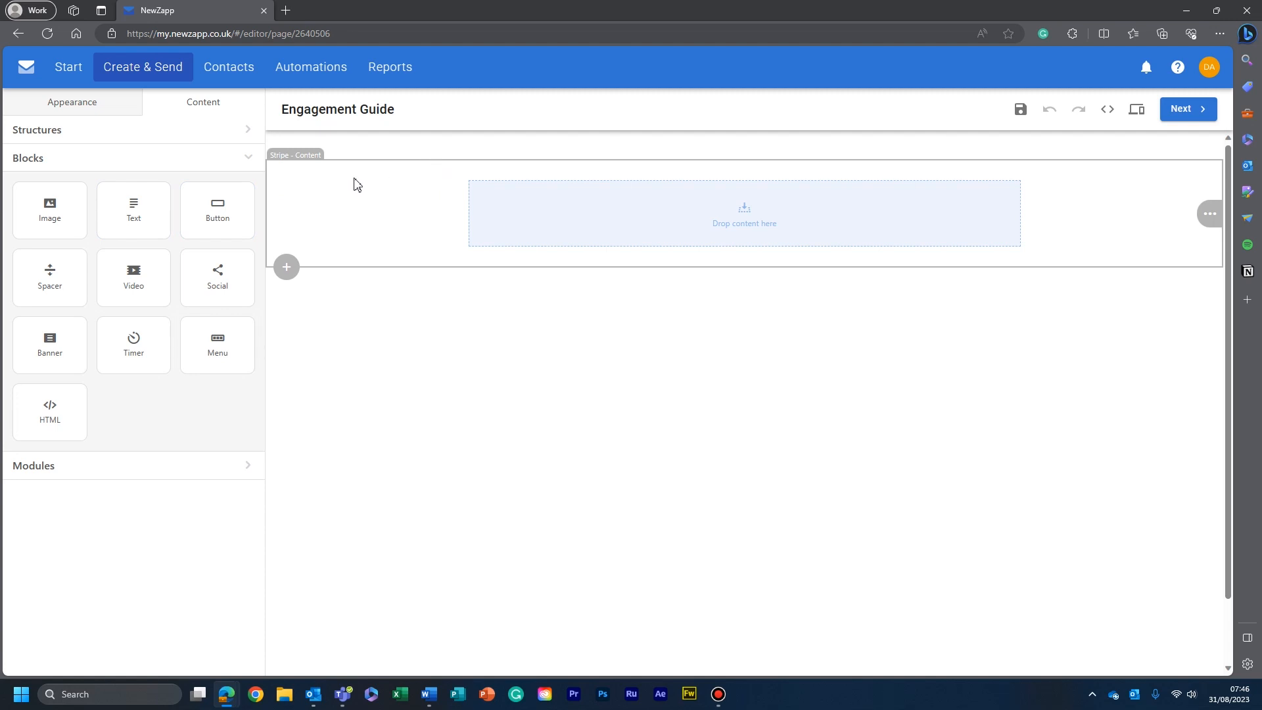
pyautogui.click(458, 172)
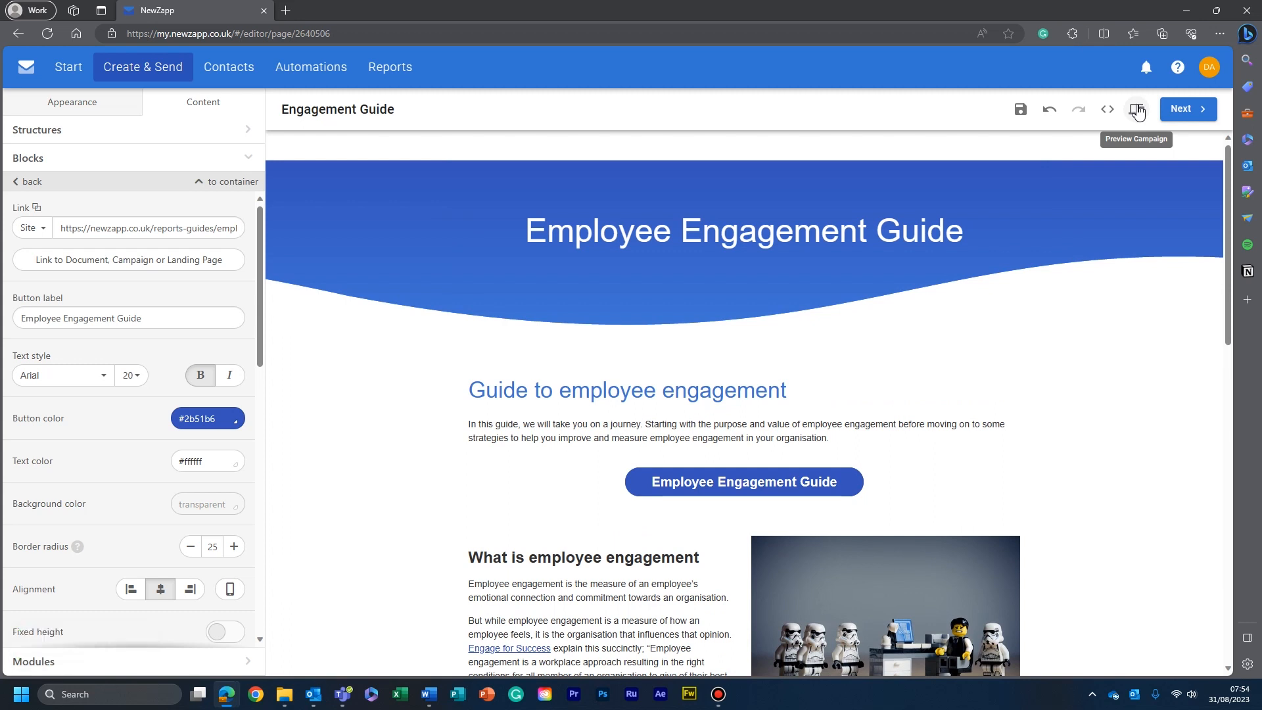
# - Preview the finished Engagement Guide landing page in its desktop layout, reviewing the headings, text, buttons and images
pyautogui.click(1138, 111)
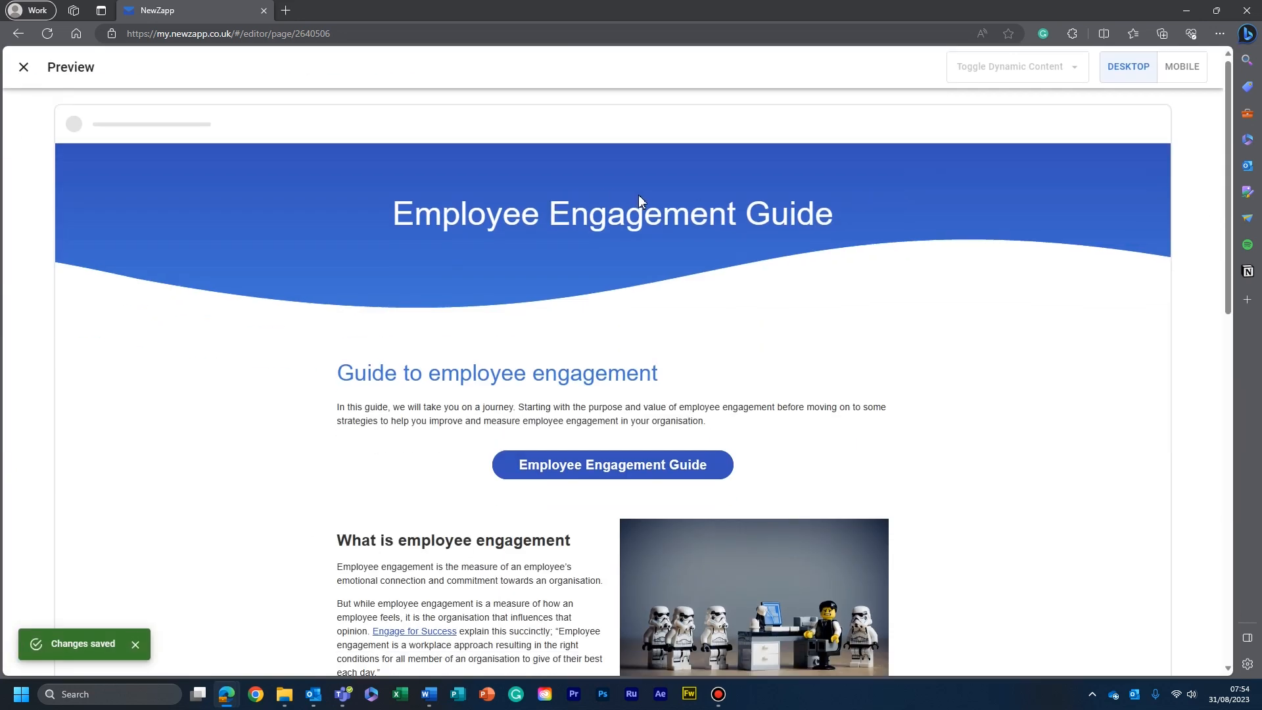
pyautogui.scroll(-3, 641, 198)
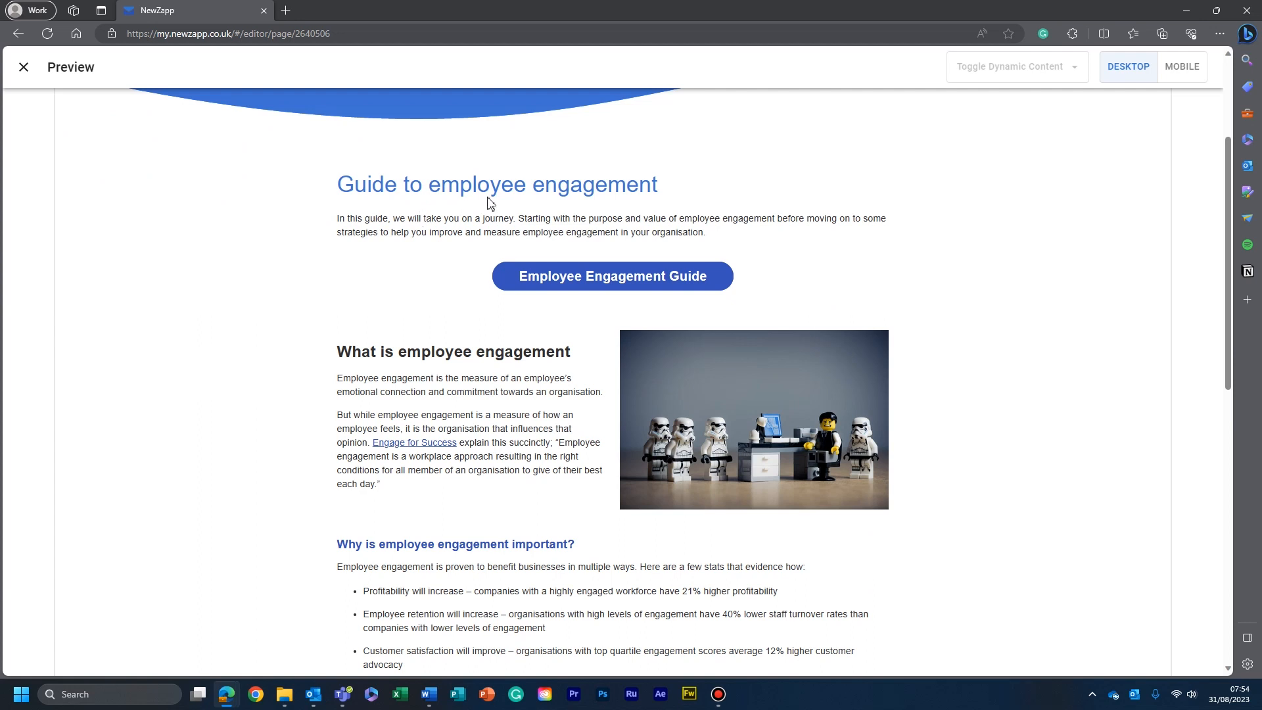
pyautogui.scroll(-2, 489, 197)
pyautogui.scroll(2, 489, 197)
pyautogui.scroll(-3, 330, 199)
pyautogui.scroll(1, 368, 194)
pyautogui.scroll(2, 355, 207)
pyautogui.scroll(-2, 365, 214)
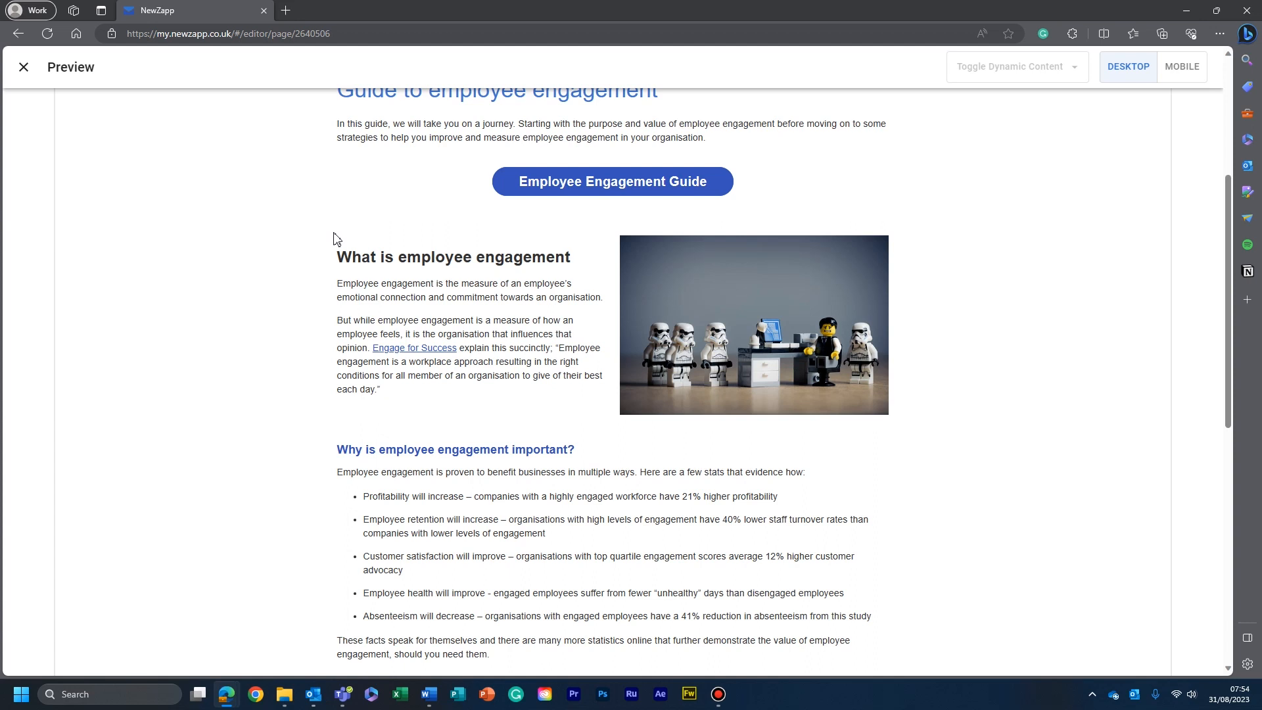
pyautogui.scroll(-2, 340, 238)
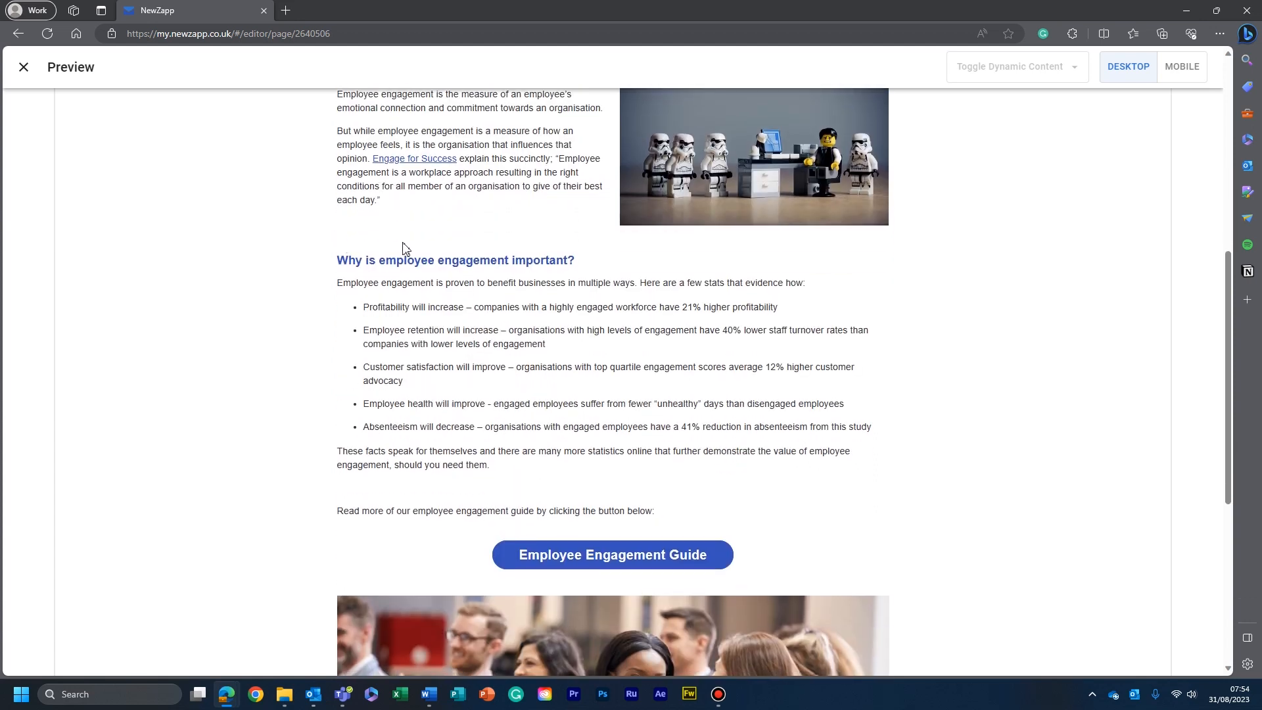
pyautogui.scroll(-2, 589, 401)
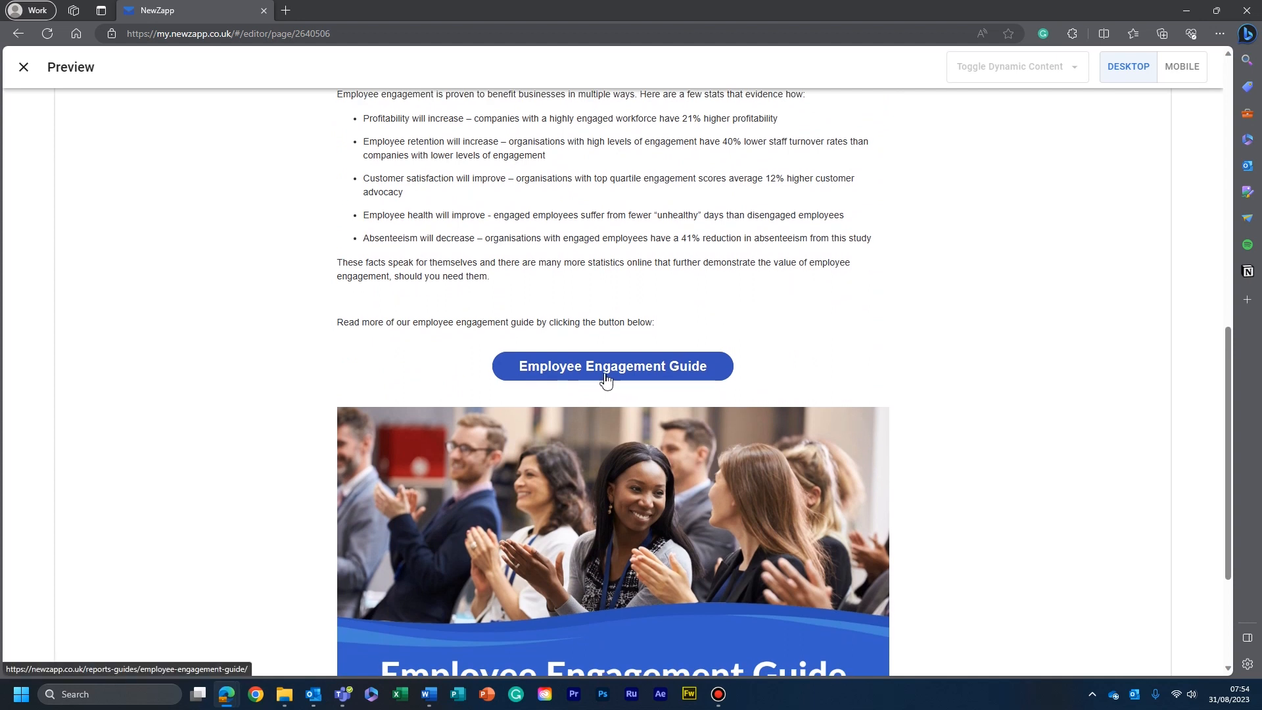
pyautogui.scroll(-2, 605, 381)
pyautogui.scroll(8, 655, 398)
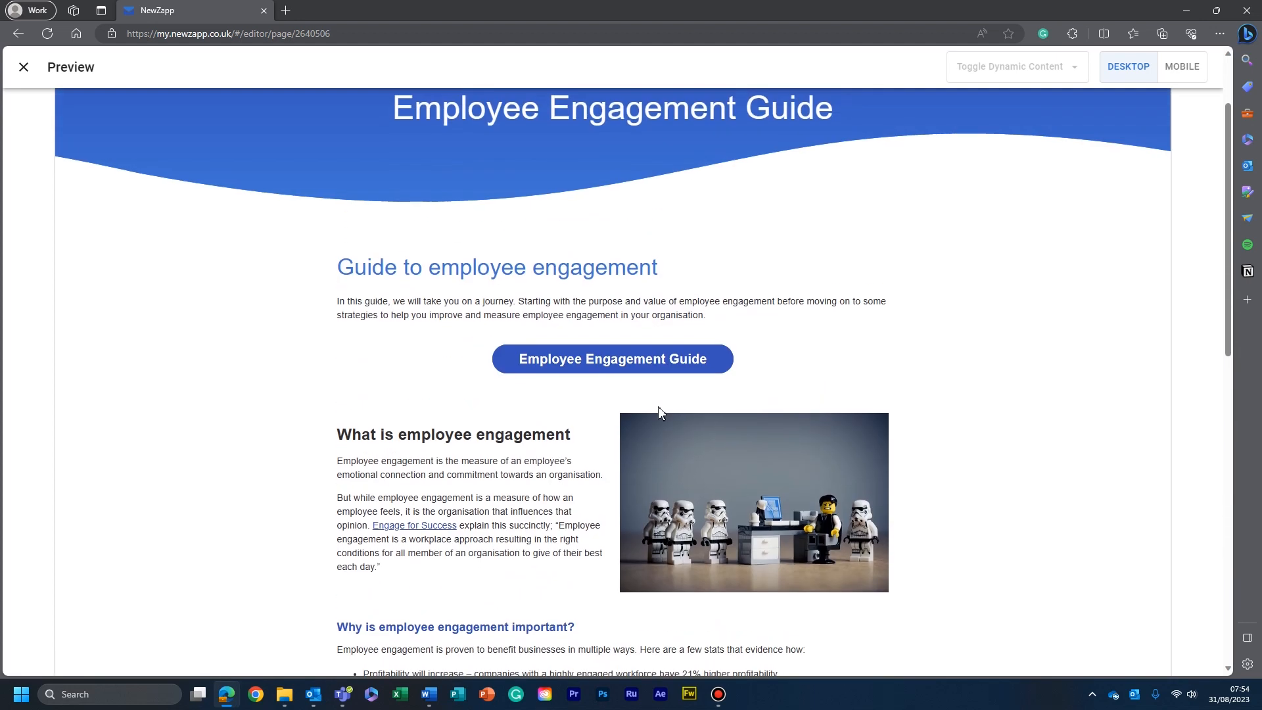
pyautogui.scroll(2, 659, 411)
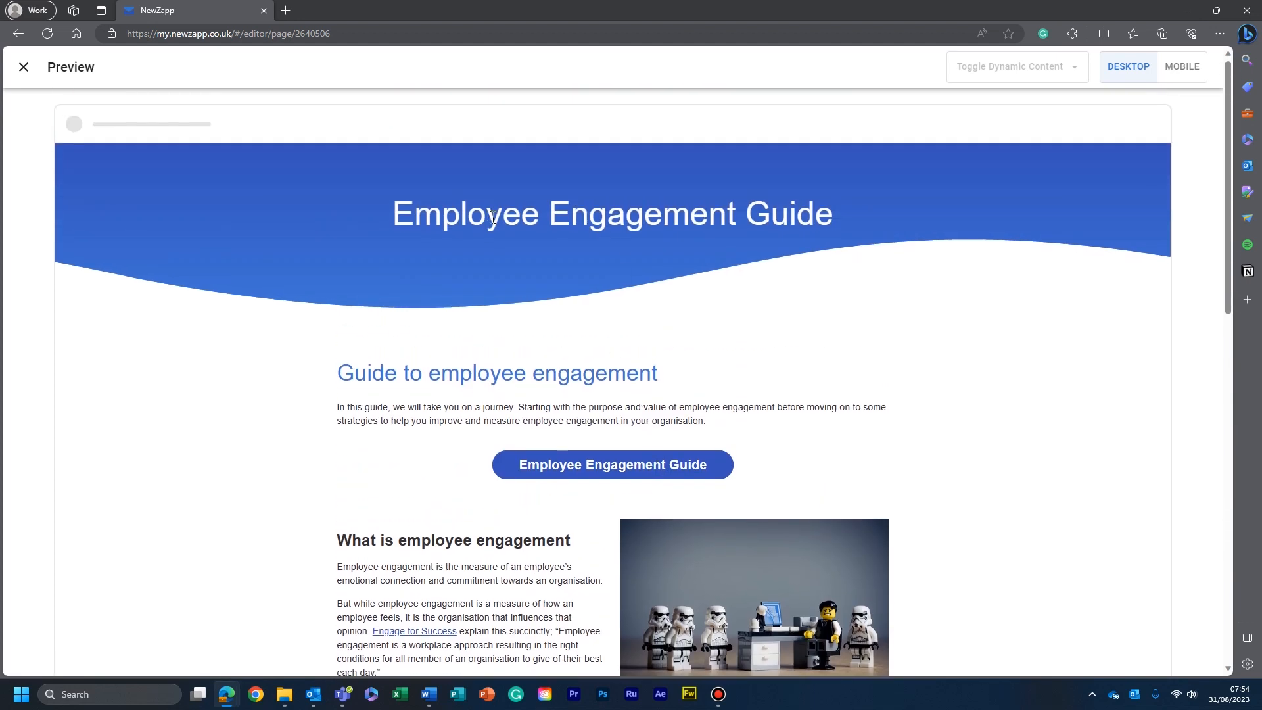
pyautogui.click(23, 68)
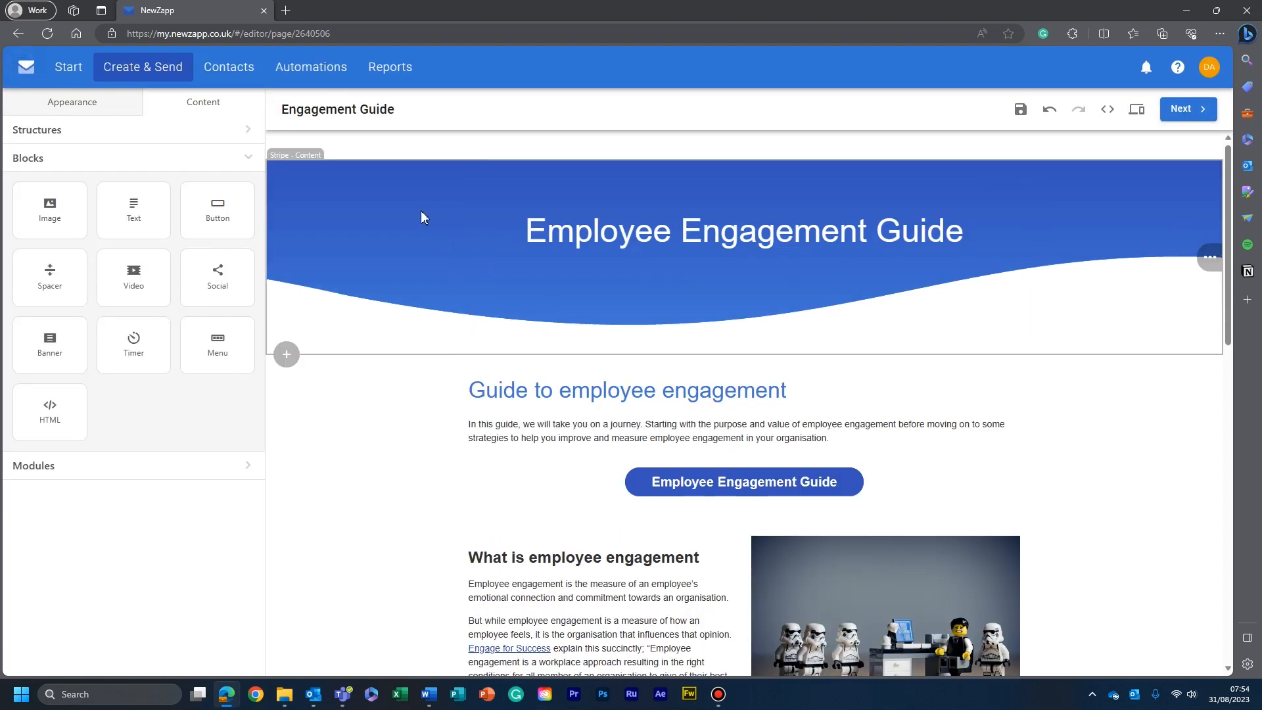
# - Set the landing page title to "Employee Engagement Landing Page", leave the Google Analytics campaign empty, and proceed to the final checks
pyautogui.scroll(-9, 426, 214)
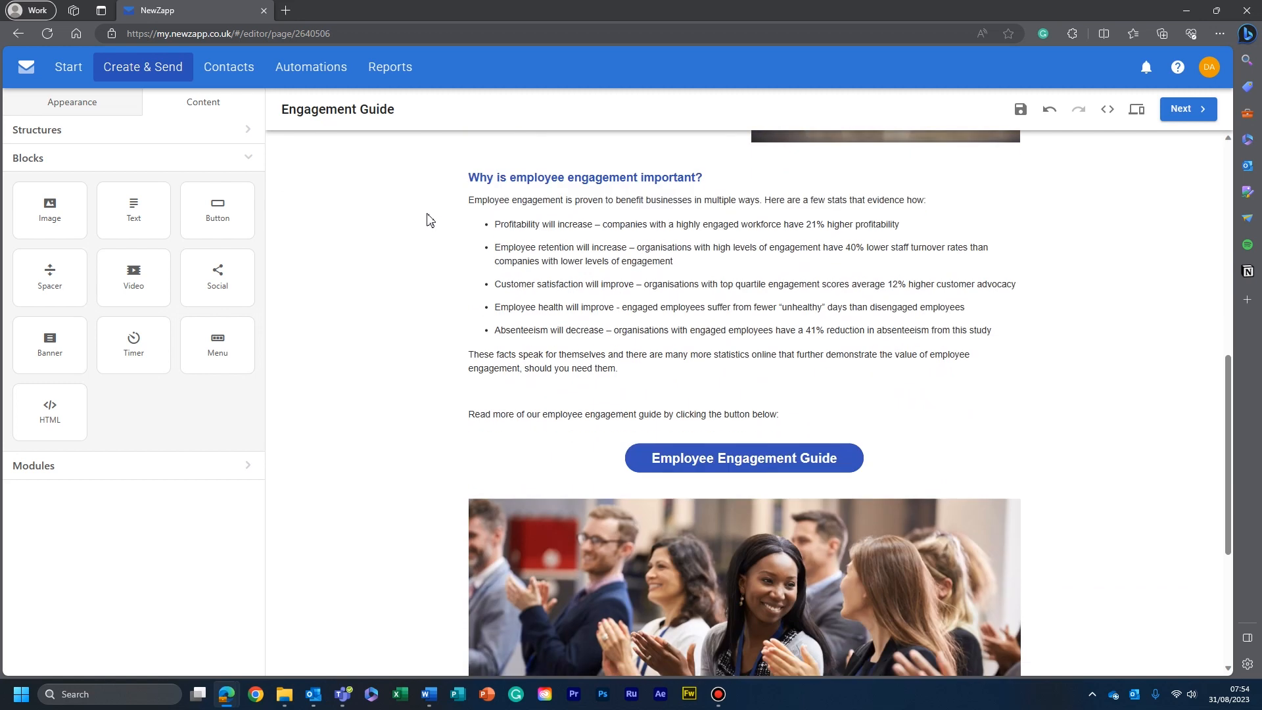
pyautogui.click(1184, 110)
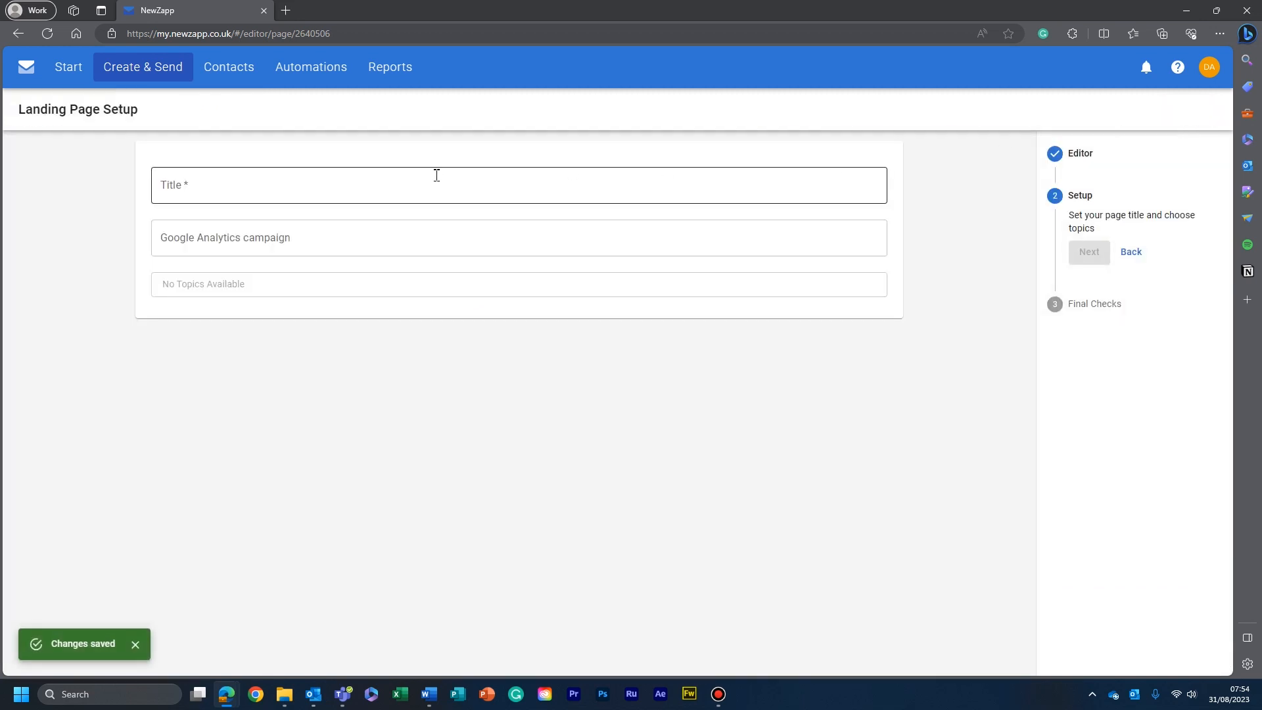
pyautogui.click(437, 179)
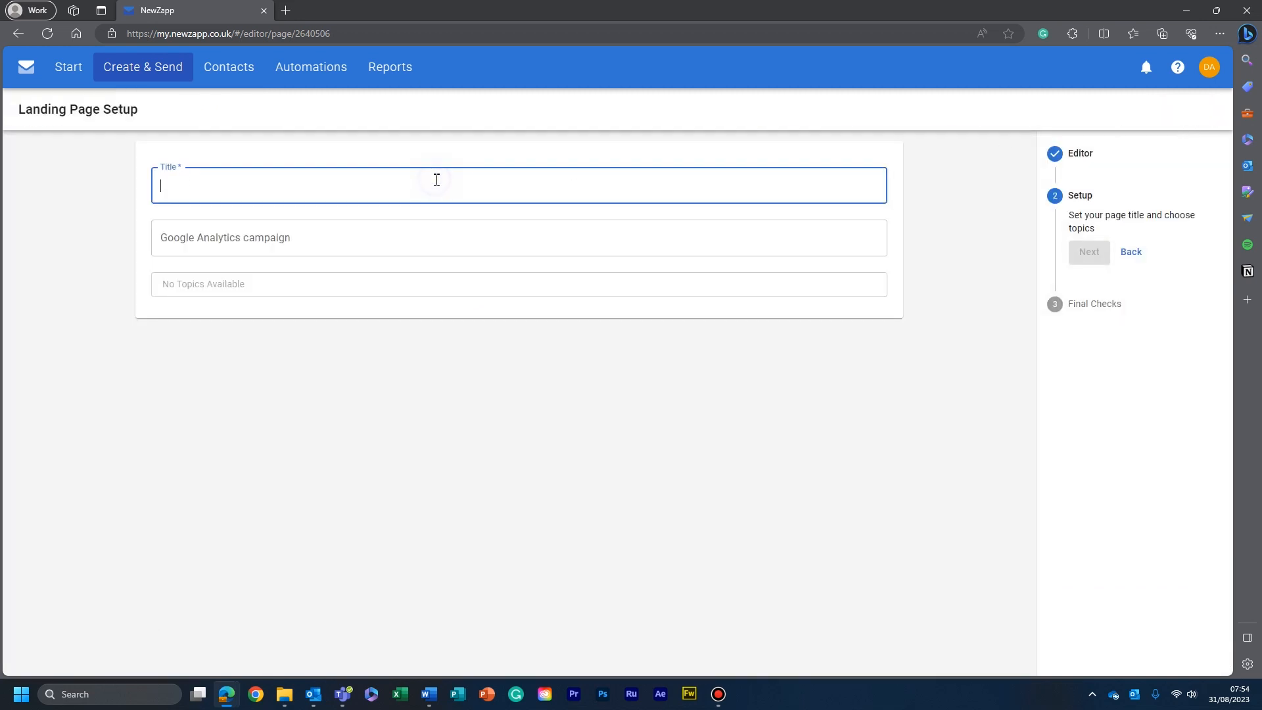
pyautogui.write('Employe')
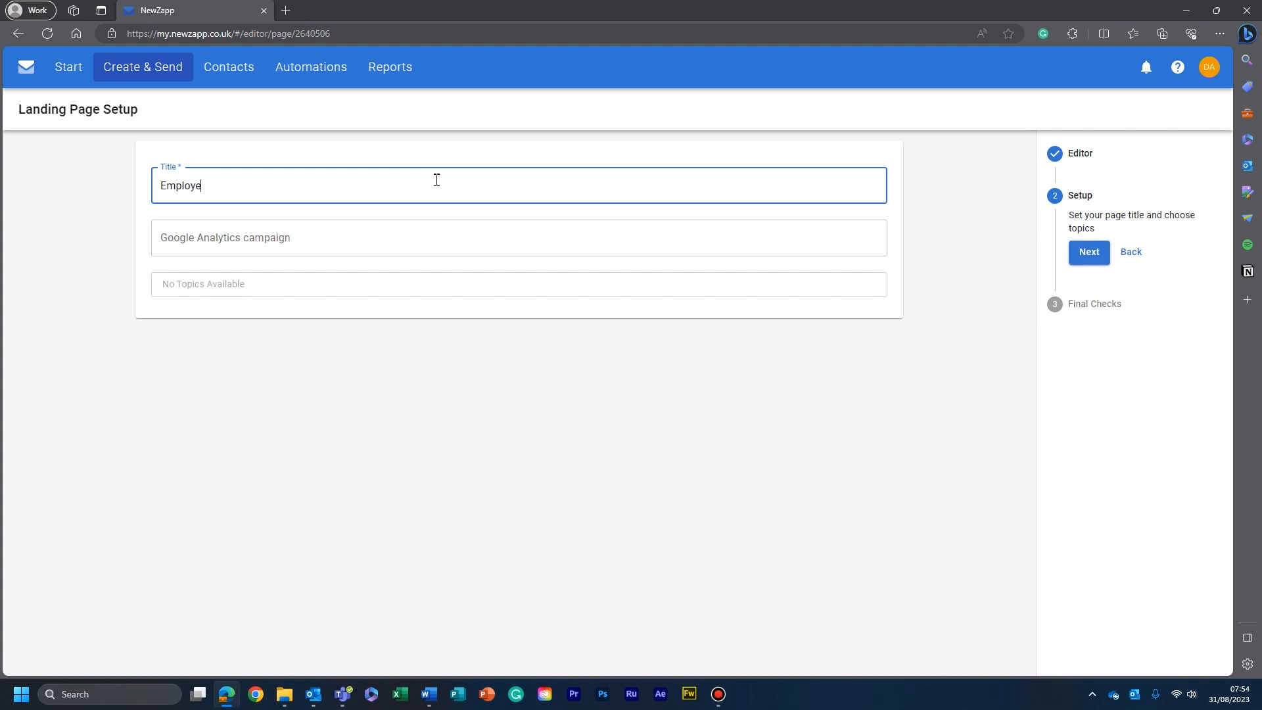
pyautogui.write('e Engagemne')
pyautogui.write('t Landing Page')
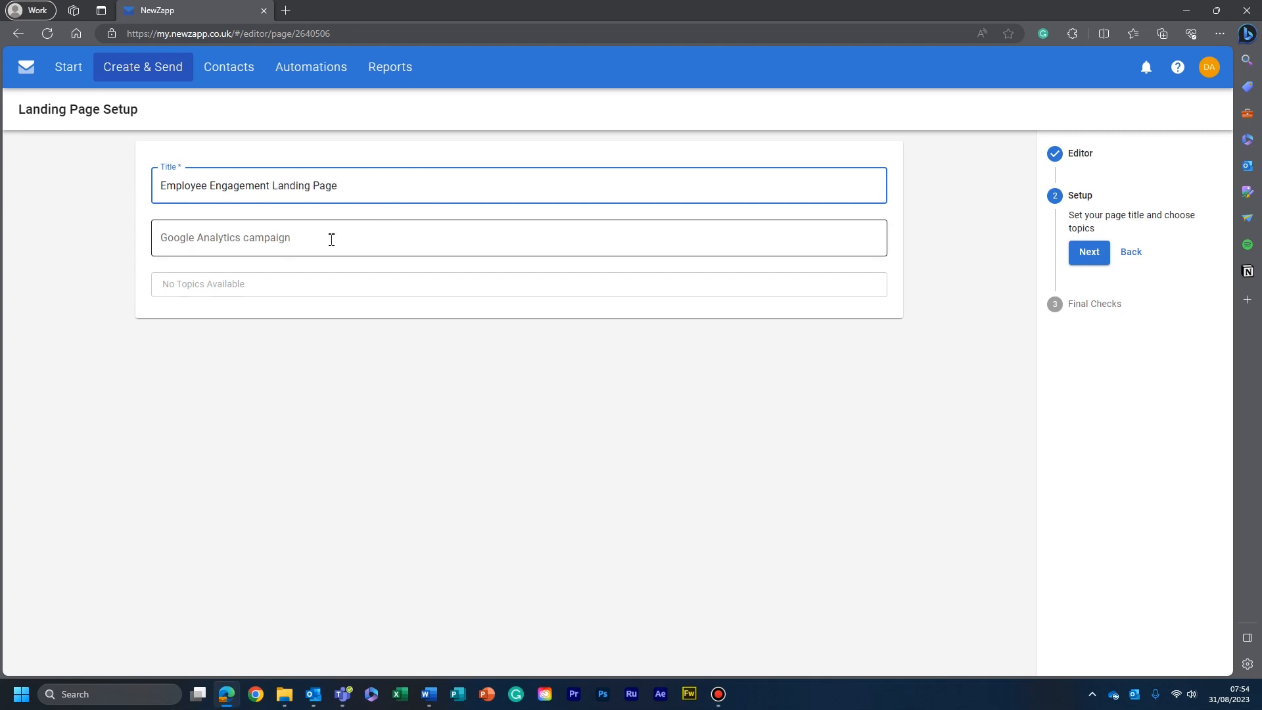
pyautogui.click(288, 243)
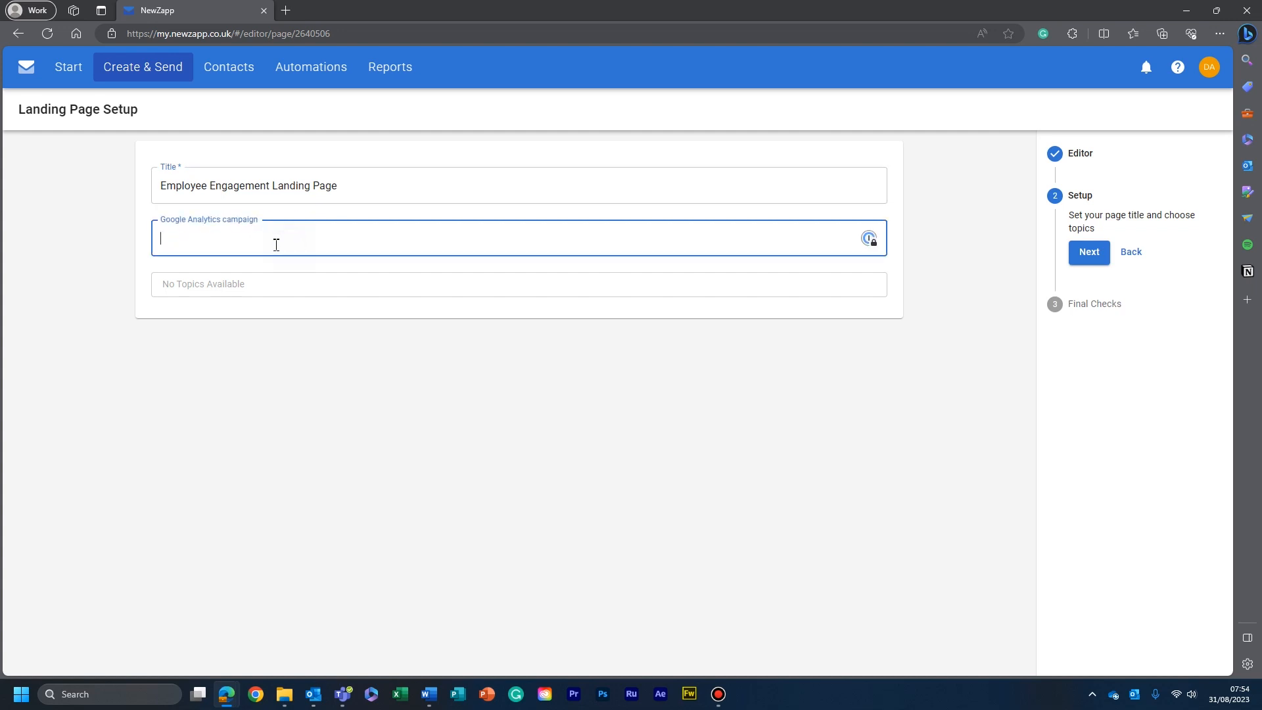
pyautogui.click(241, 283)
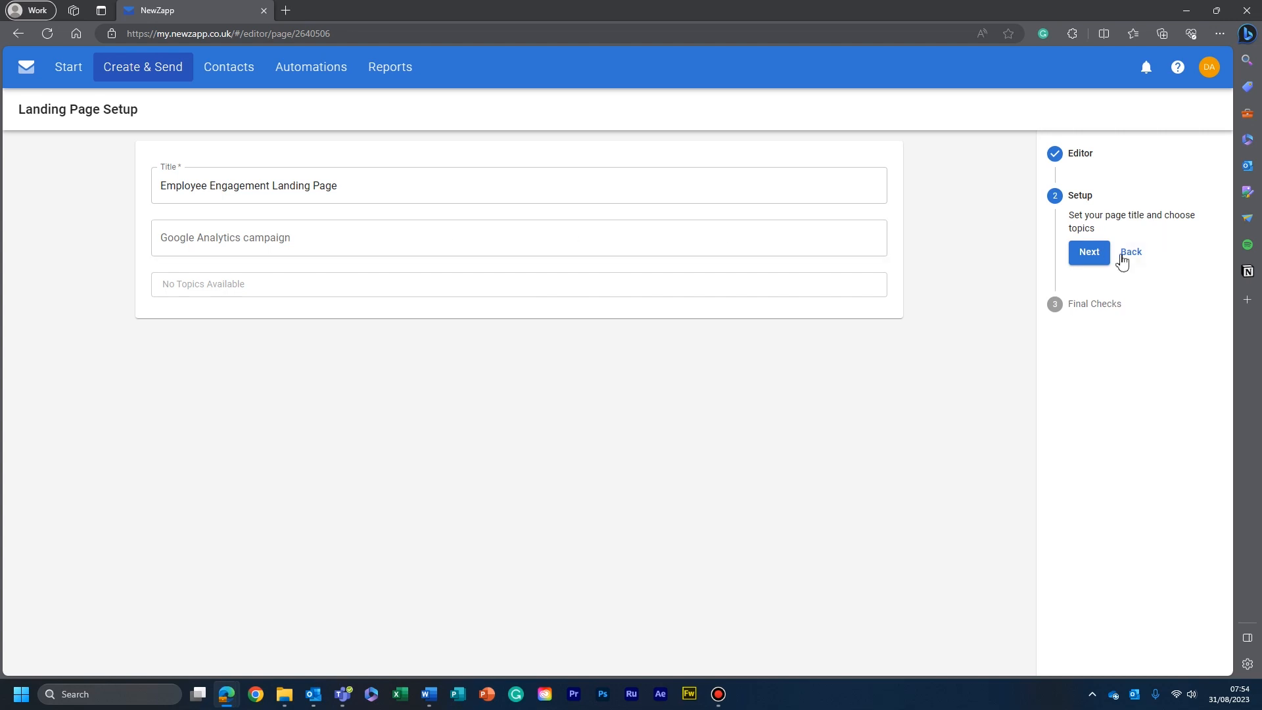
pyautogui.click(1084, 257)
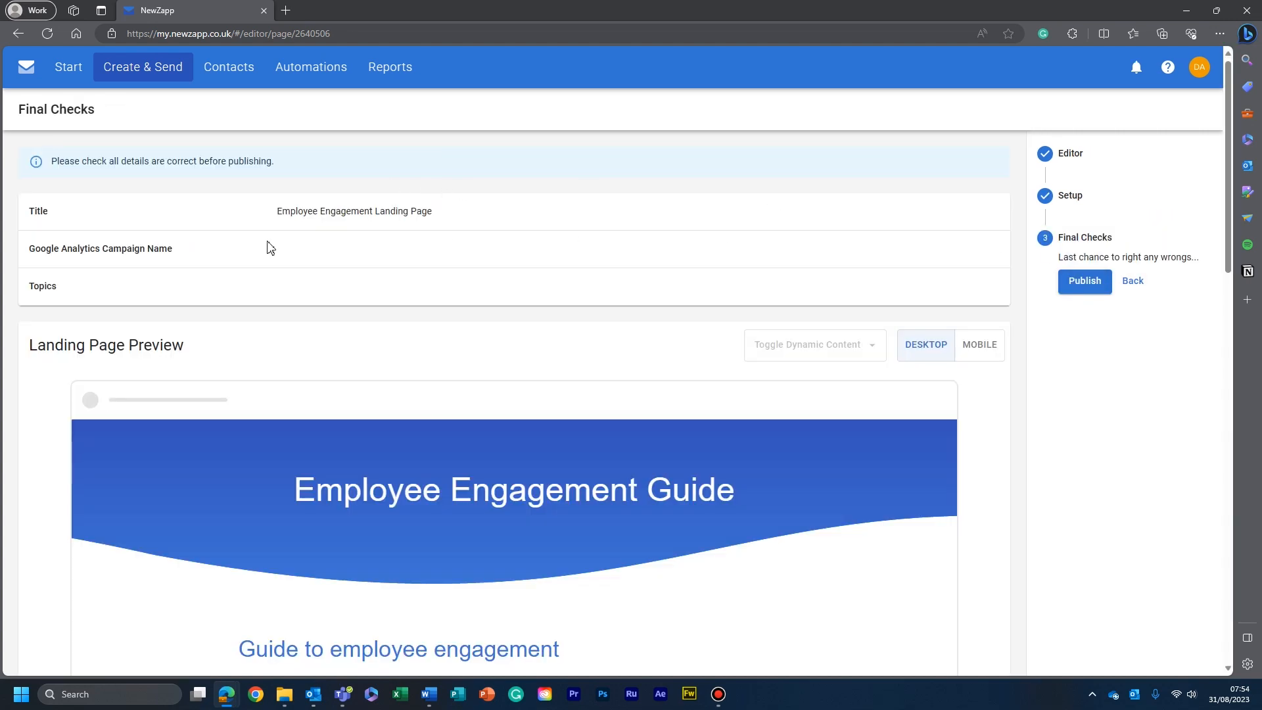
# - Review the landing page's details and check its preview in both the desktop and mobile layouts
pyautogui.scroll(-8, 375, 231)
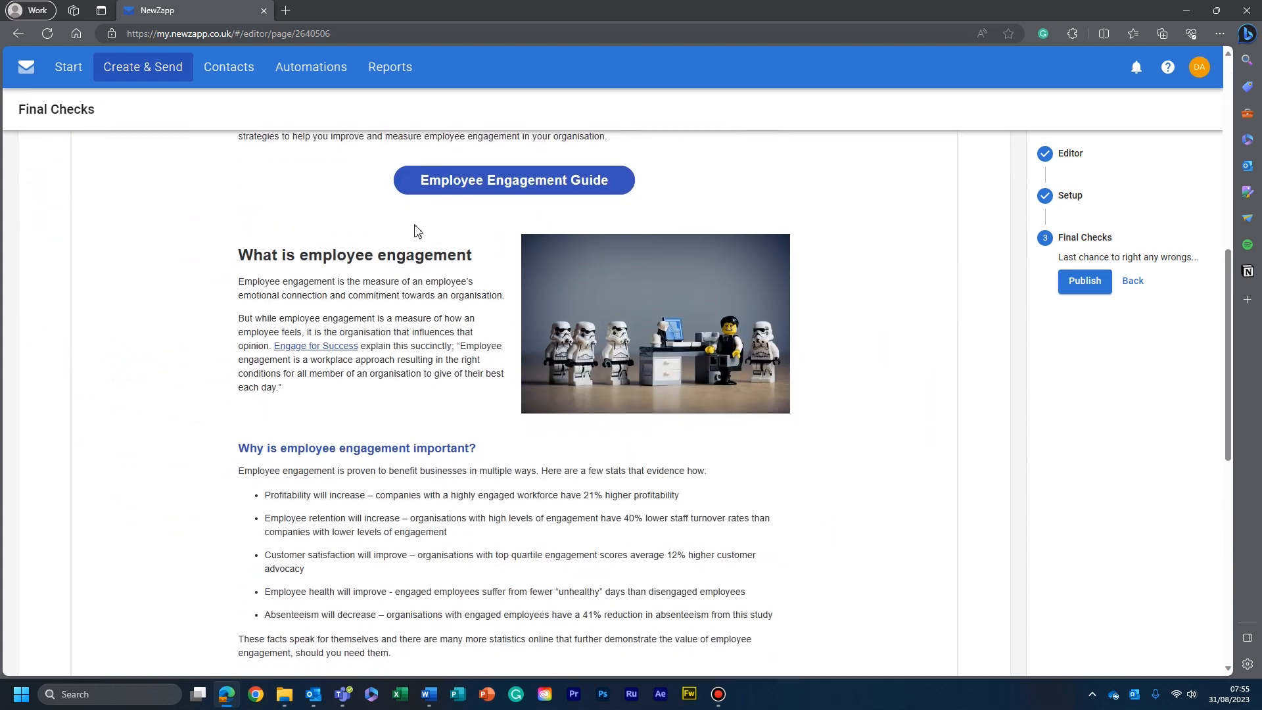
pyautogui.scroll(-5, 416, 230)
pyautogui.scroll(15, 606, 330)
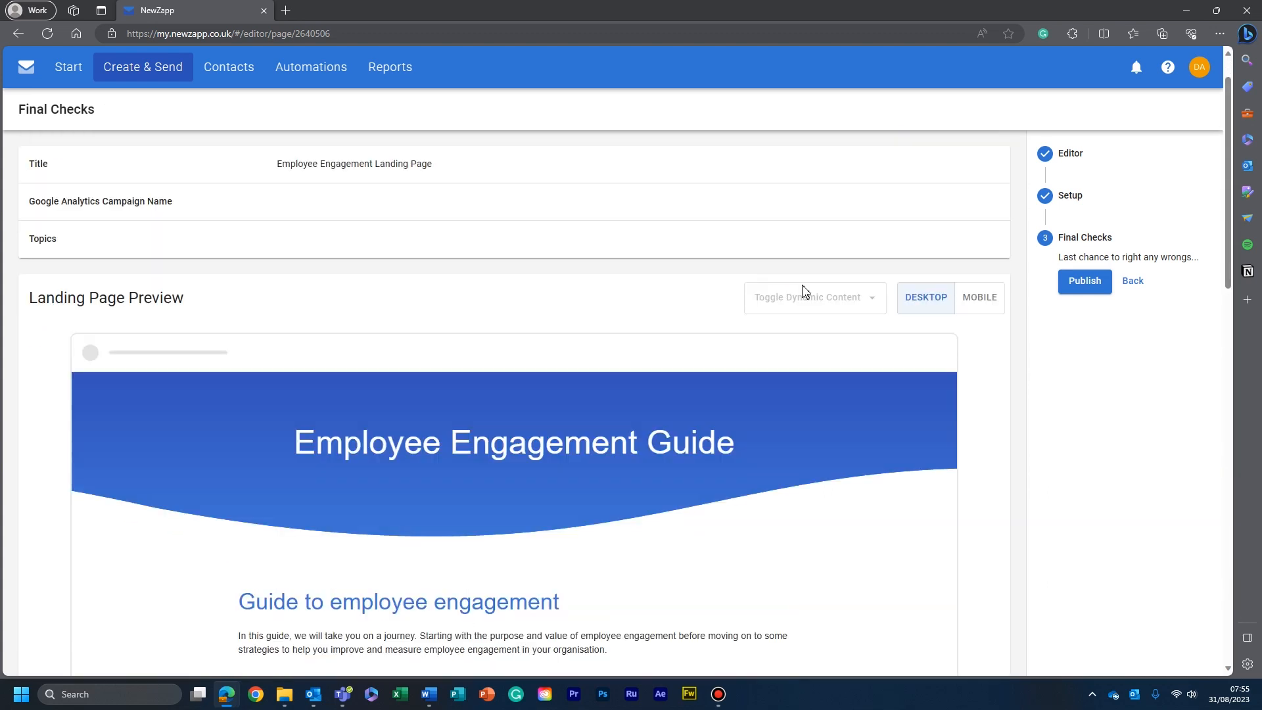
pyautogui.click(980, 324)
pyautogui.scroll(-3, 561, 274)
pyautogui.scroll(-2, 548, 320)
pyautogui.scroll(-20, 548, 320)
pyautogui.scroll(-3, 547, 322)
pyautogui.scroll(15, 544, 329)
pyautogui.scroll(4, 538, 333)
# - Publish the landing page and copy its link to the clipboard
pyautogui.click(1086, 288)
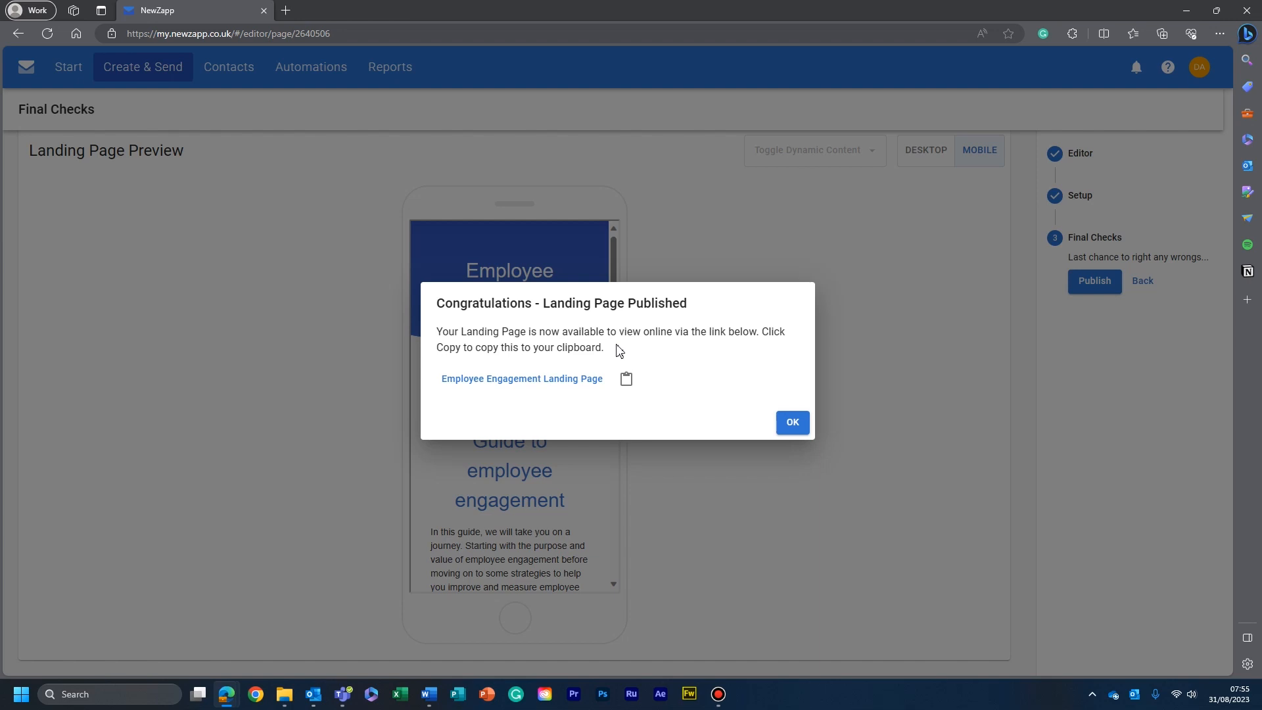
pyautogui.click(627, 385)
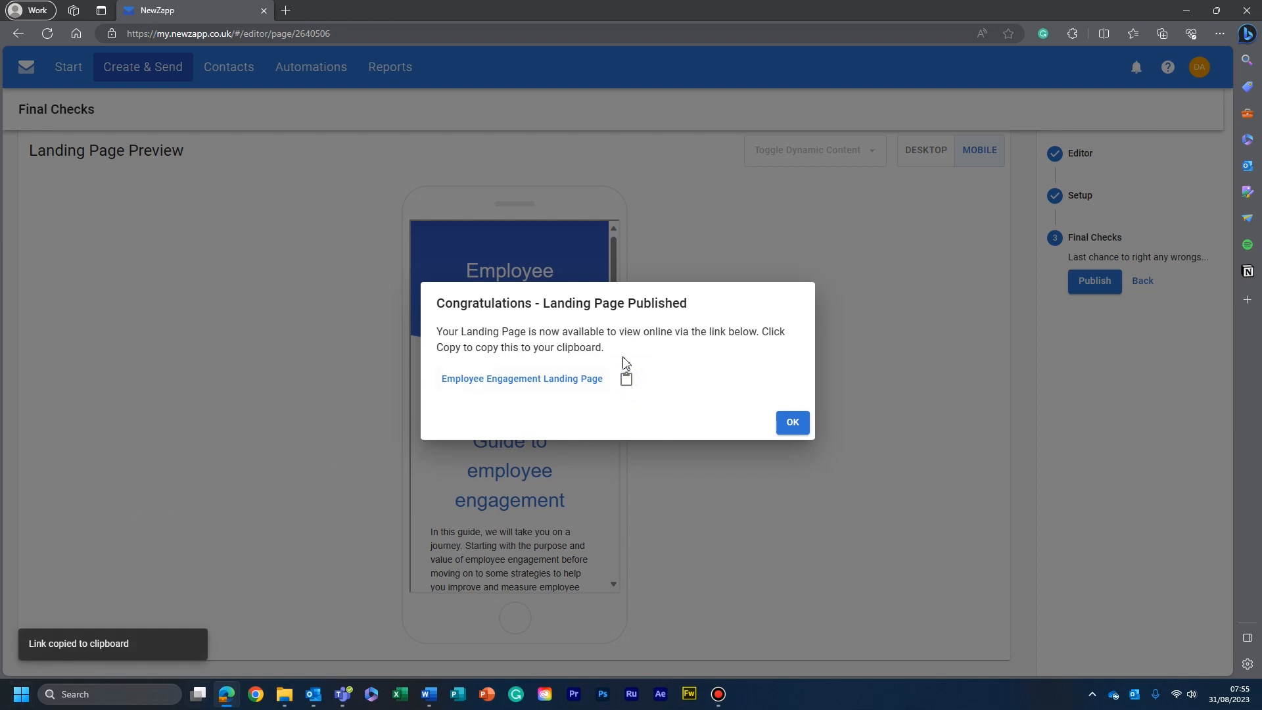
pyautogui.click(792, 423)
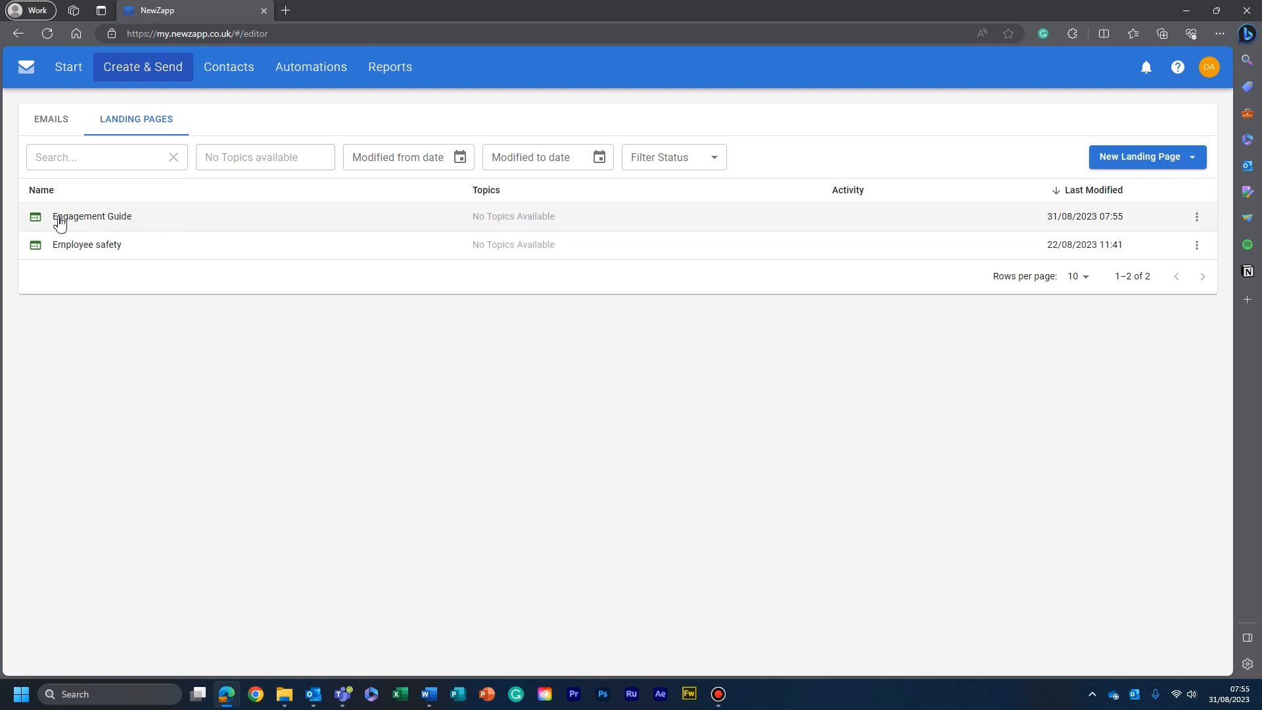
# - Open the "Welcome new employees" email for editing
pyautogui.click(52, 125)
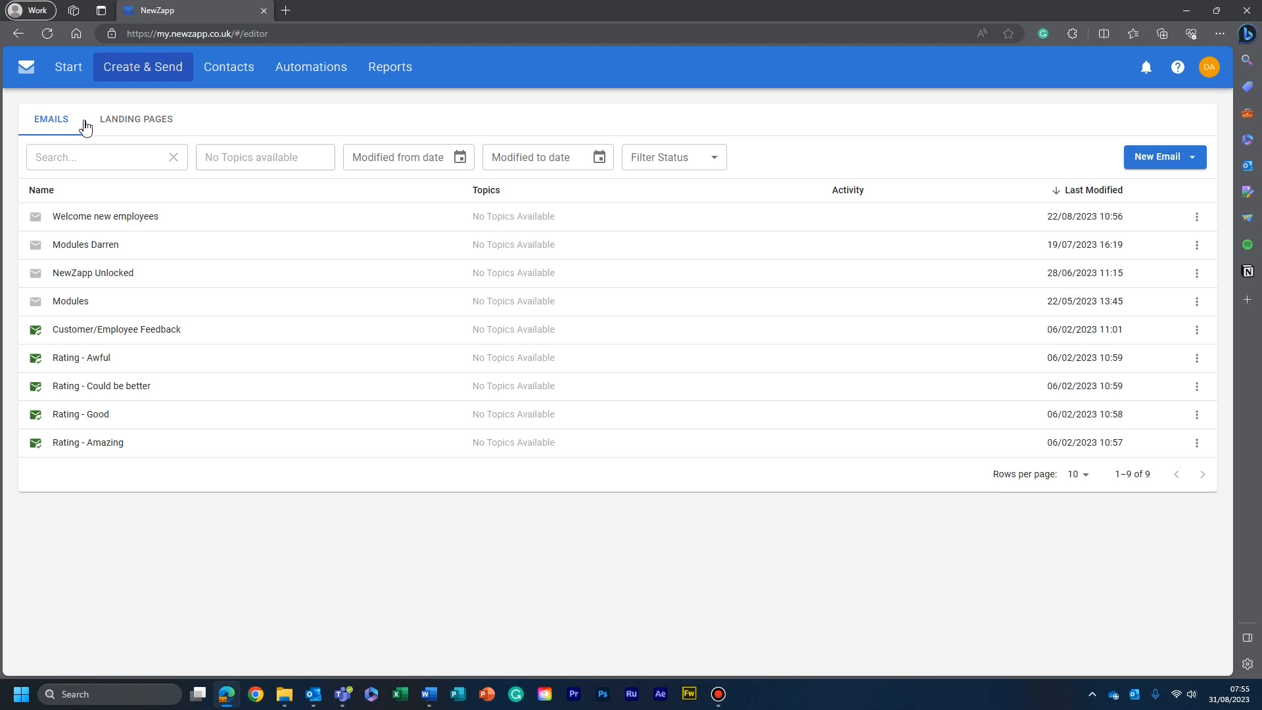
pyautogui.click(160, 220)
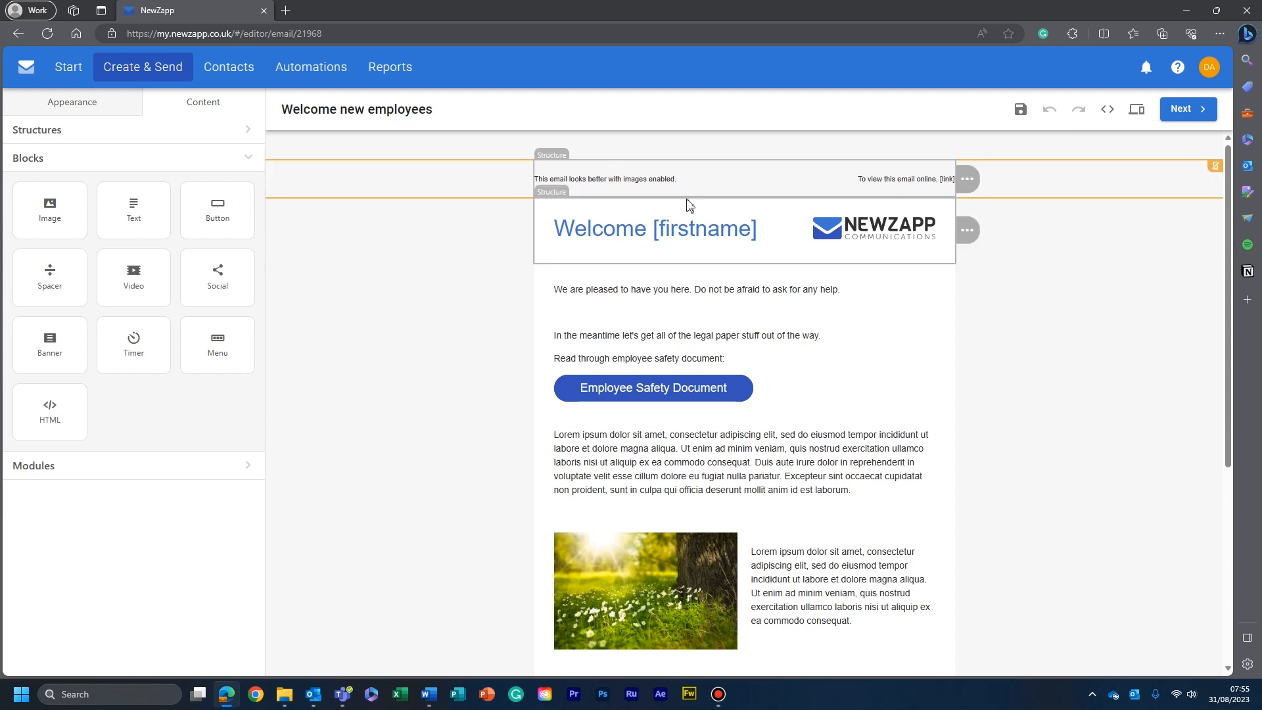
pyautogui.scroll(-5, 775, 243)
pyautogui.scroll(1, 796, 393)
pyautogui.scroll(2, 795, 393)
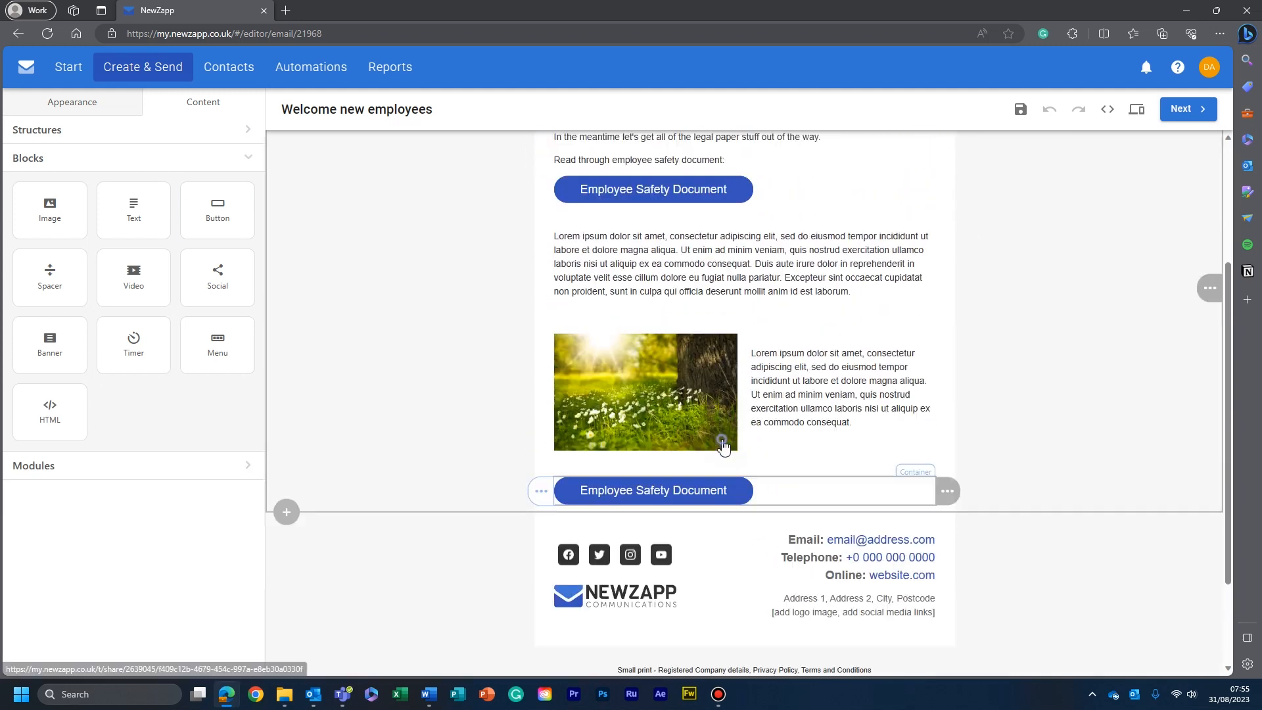
# - Change the label of the button below the image to "Employee Engagement Guide"
pyautogui.click(719, 440)
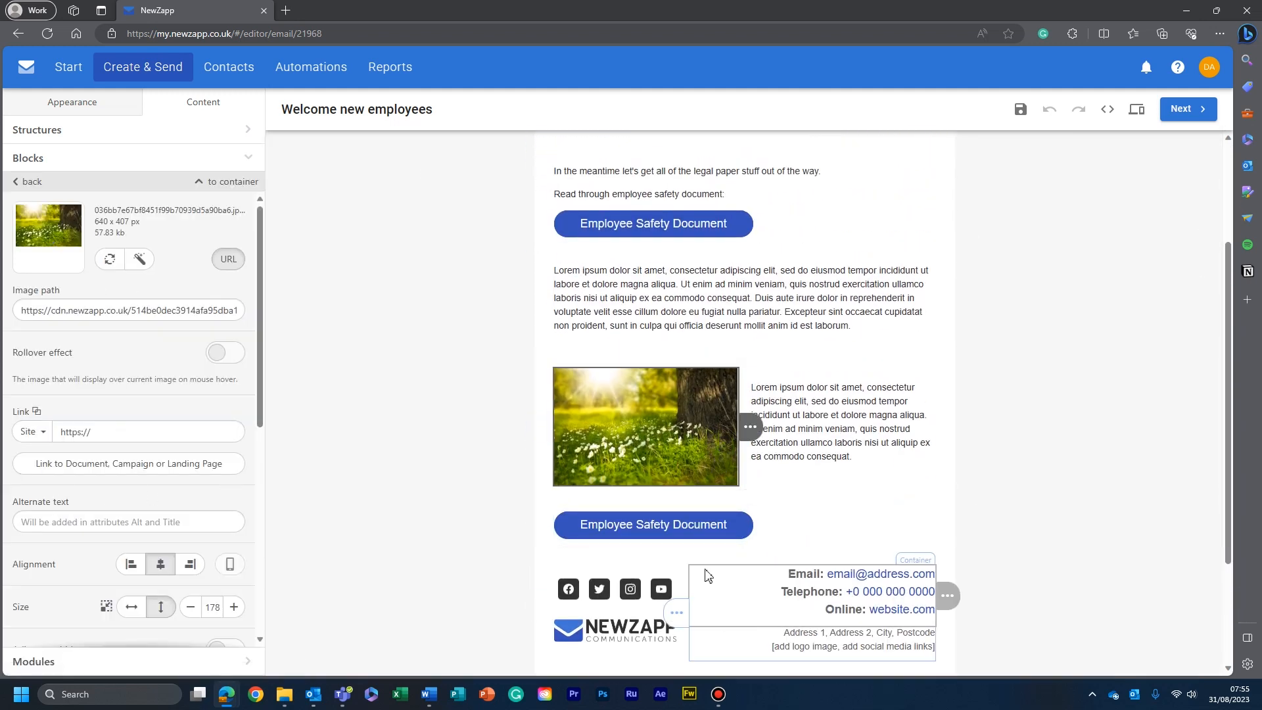
pyautogui.click(687, 524)
pyautogui.moveTo(172, 317); pyautogui.dragTo(9, 317)
pyautogui.write('Employe')
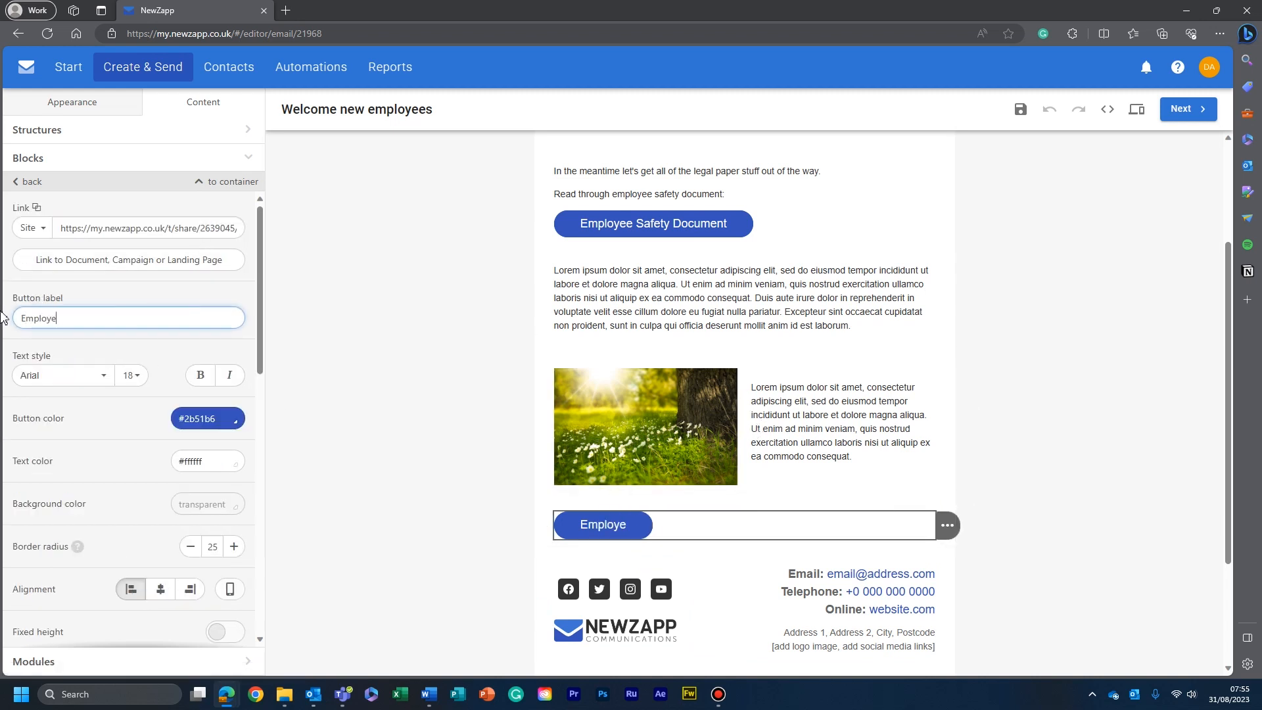
pyautogui.write('e Engagement Guide')
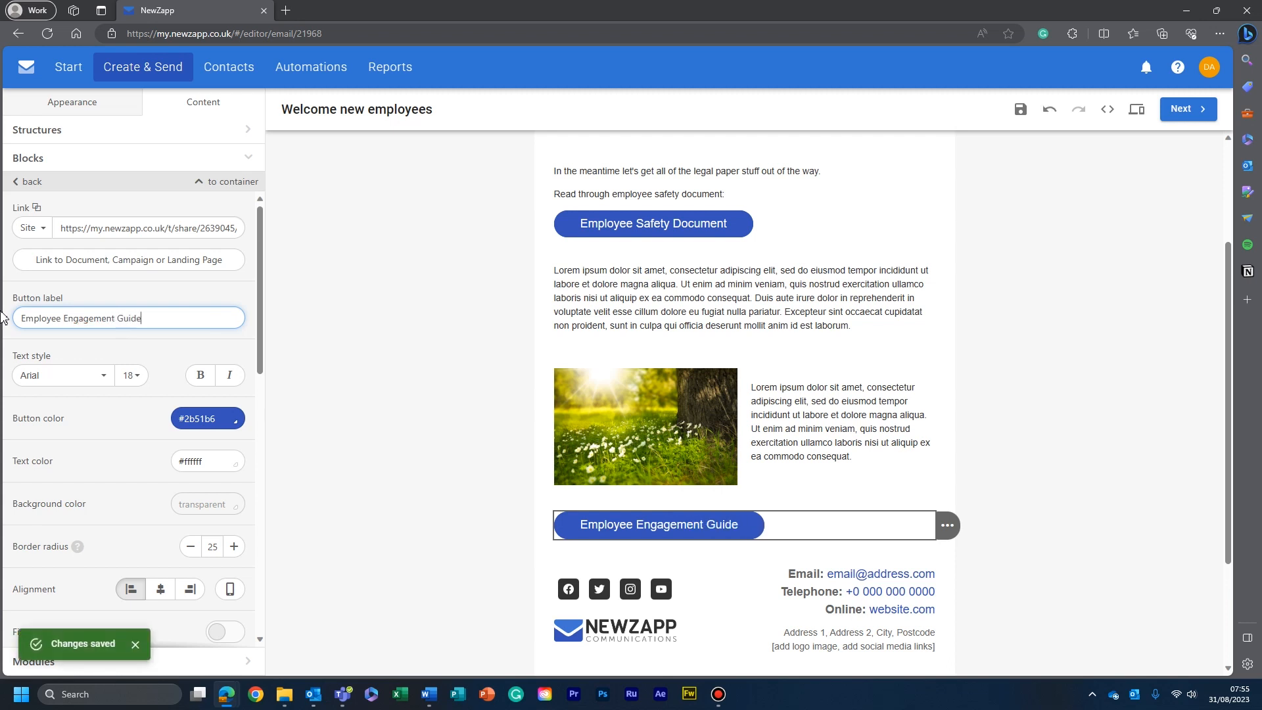
# - Link the "Employee Engagement Guide" button in the email to the published "Engagement Guide" landing page
pyautogui.click(170, 224)
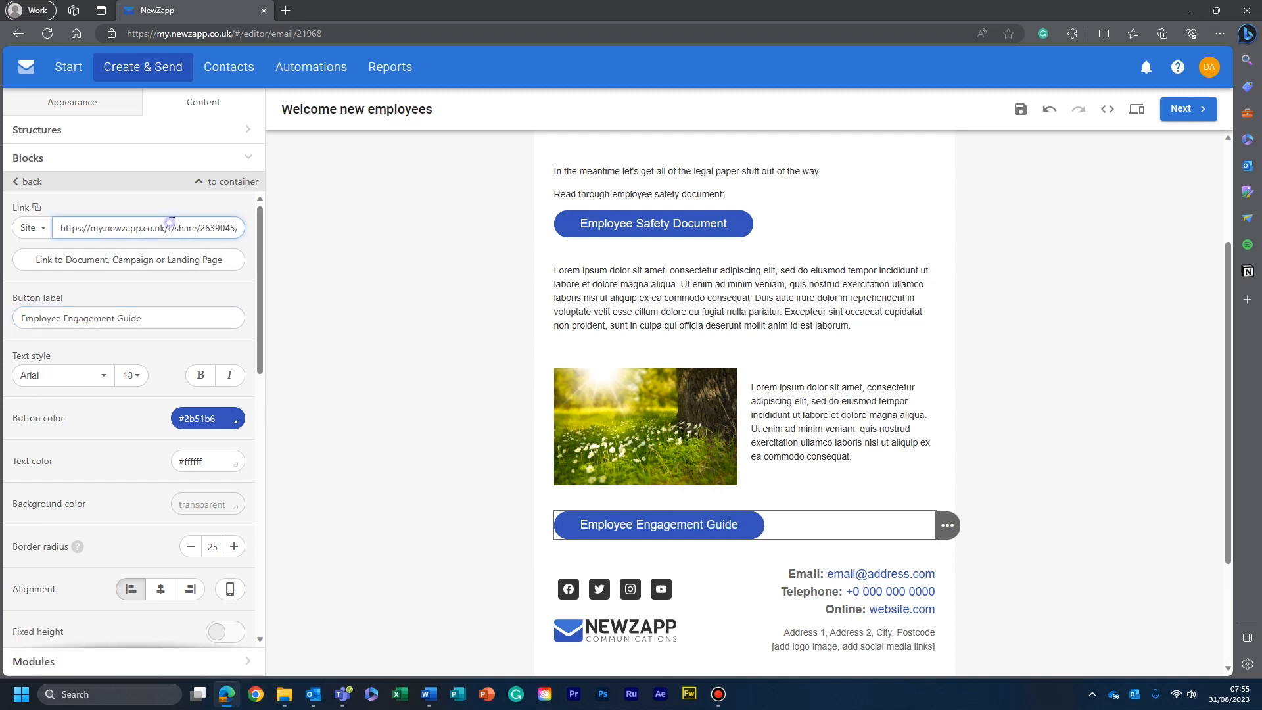
pyautogui.hotkey('ctrl', 'a')
pyautogui.hotkey('ctrl', 'v')
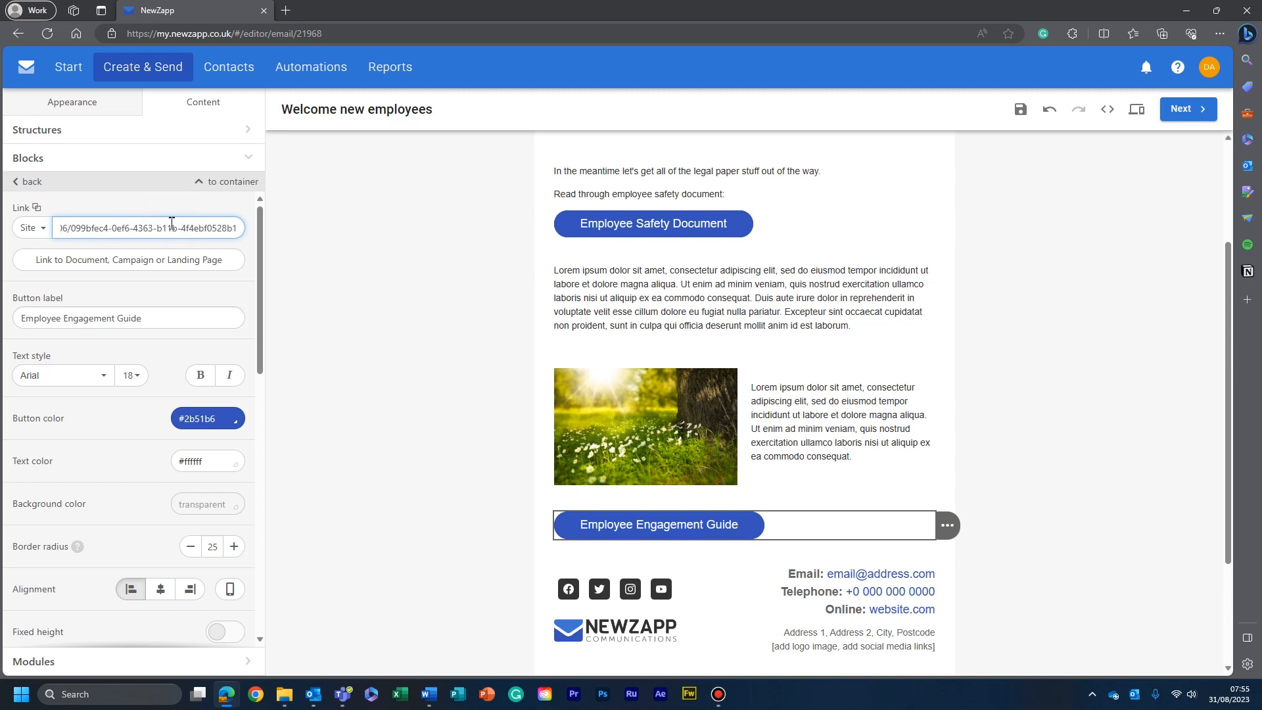
pyautogui.click(185, 259)
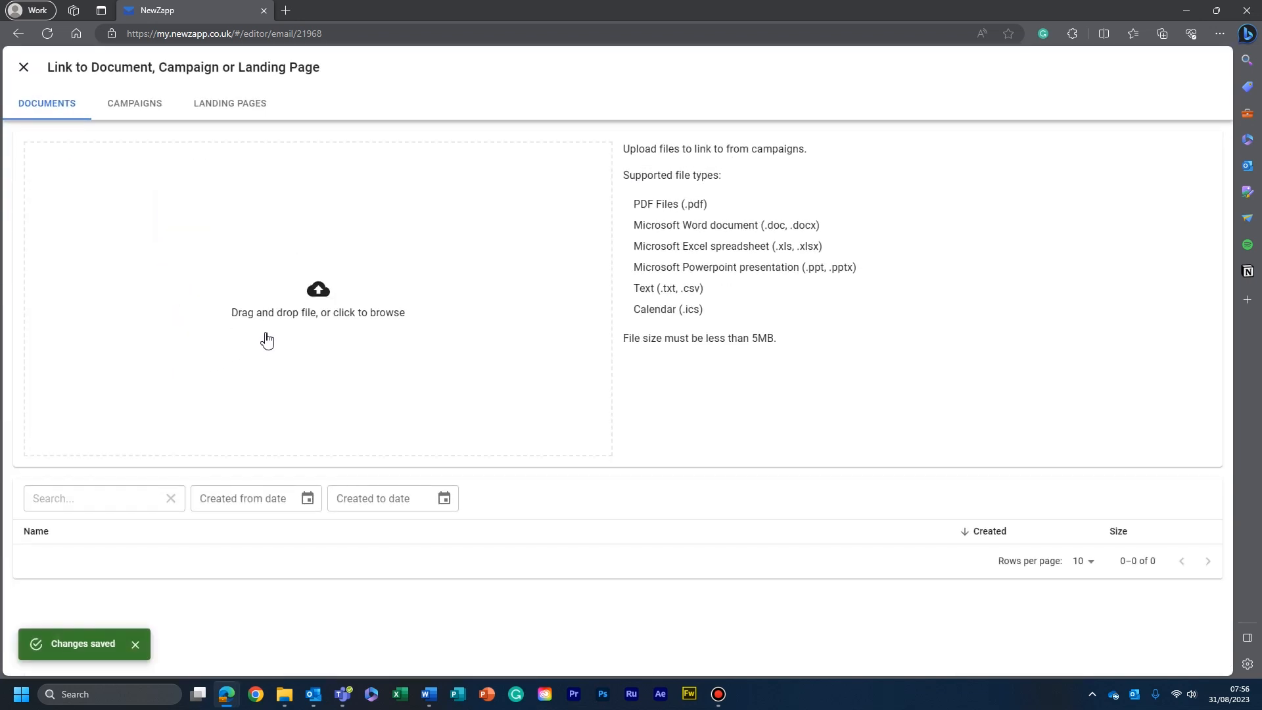
pyautogui.click(233, 105)
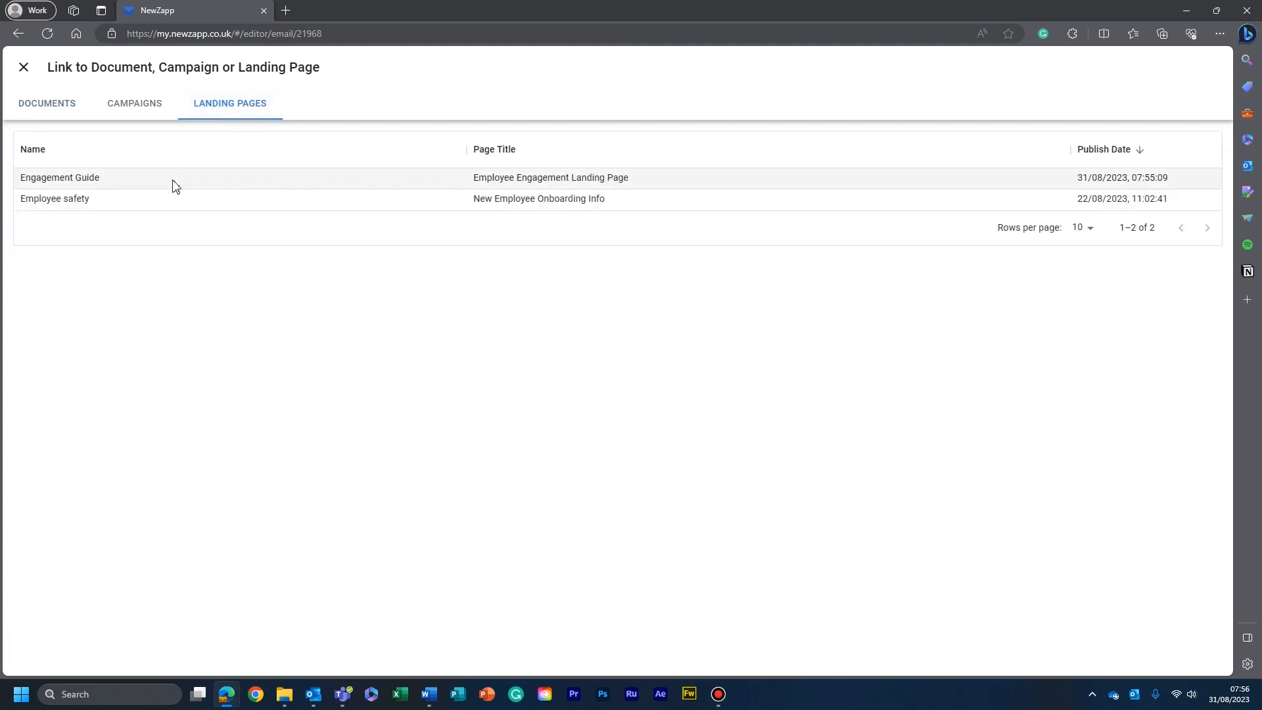
pyautogui.click(176, 187)
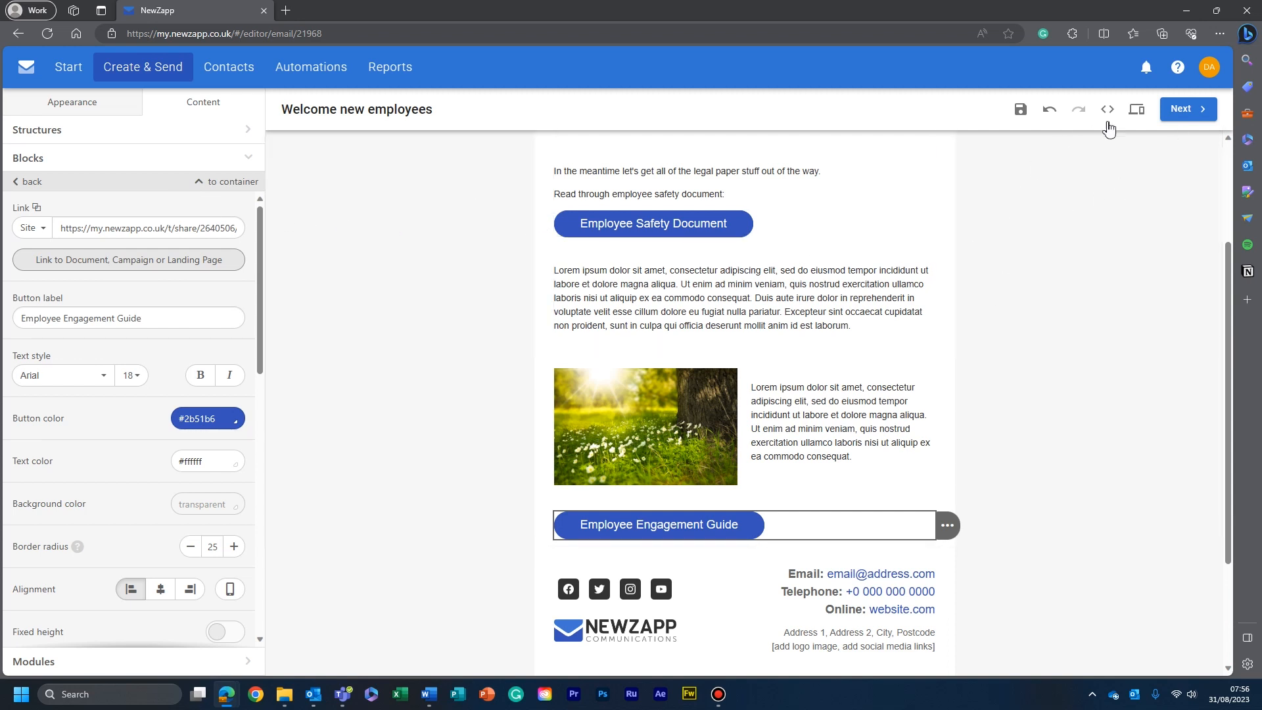
# - Preview the email, follow its "Employee Engagement Guide" button, look through the landing page, and return to the email editor
pyautogui.click(1136, 109)
pyautogui.scroll(-5, 556, 344)
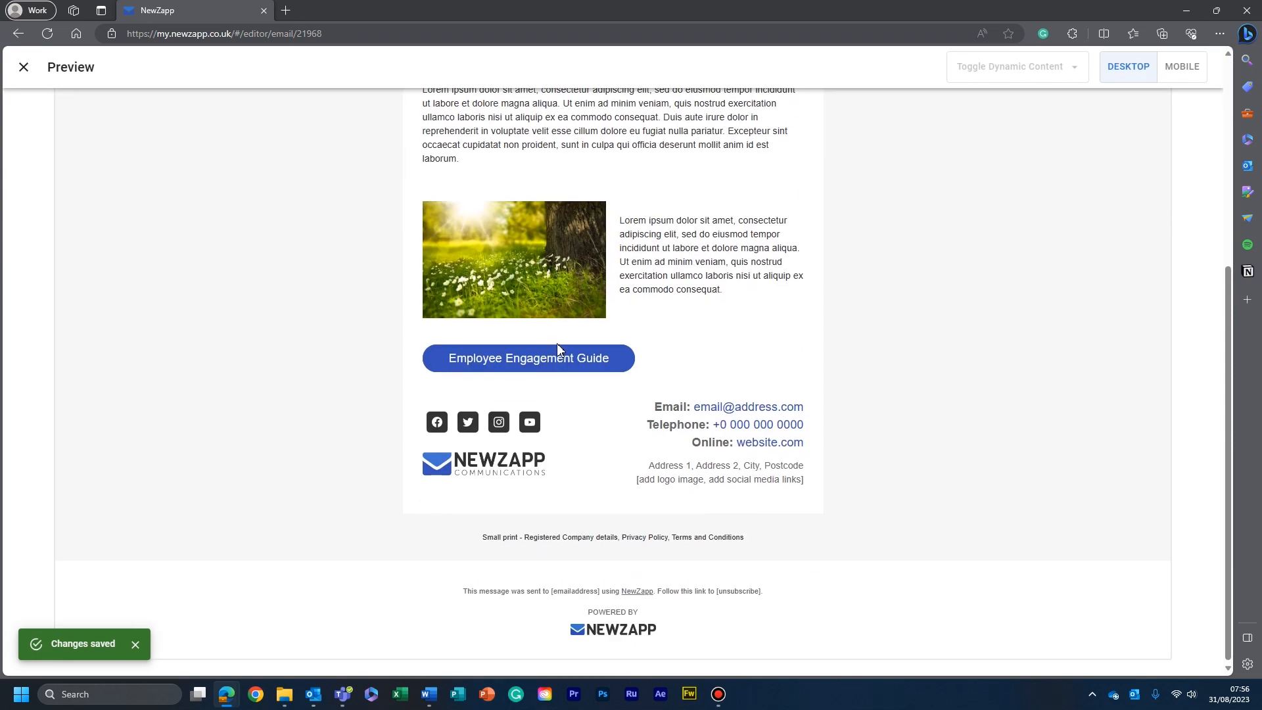
pyautogui.click(551, 366)
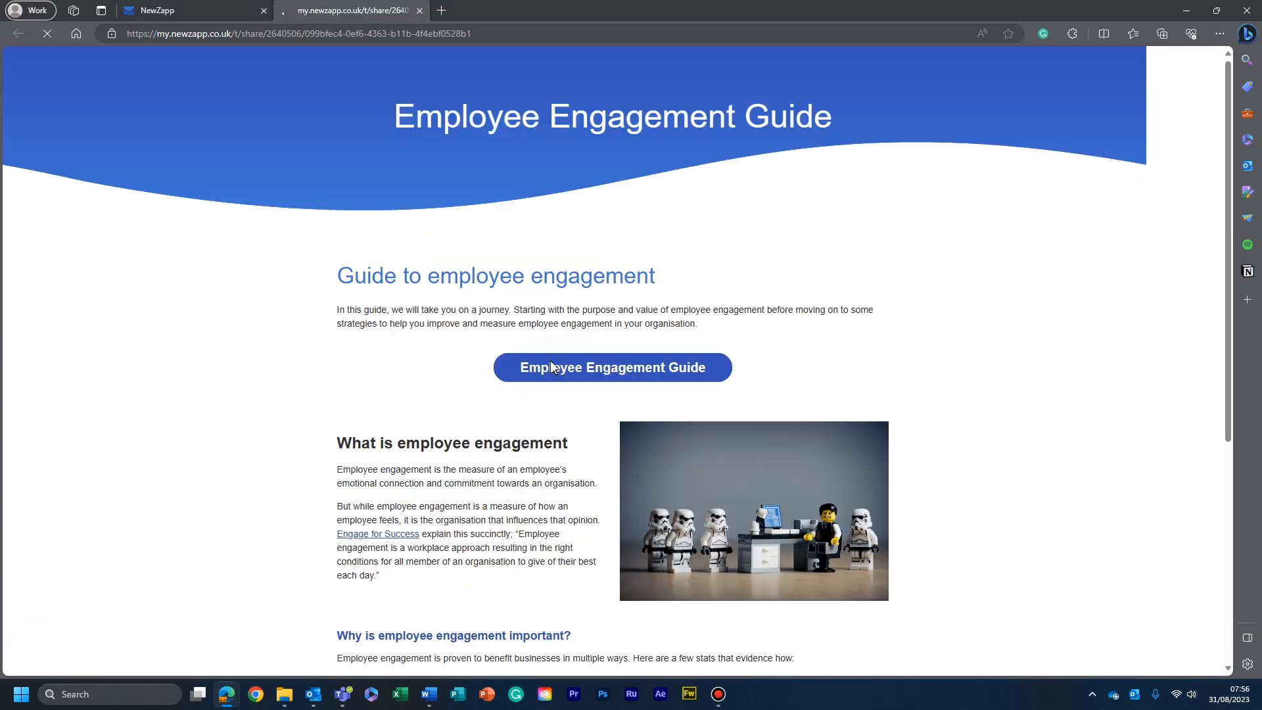
pyautogui.scroll(-3, 624, 164)
pyautogui.scroll(-6, 625, 169)
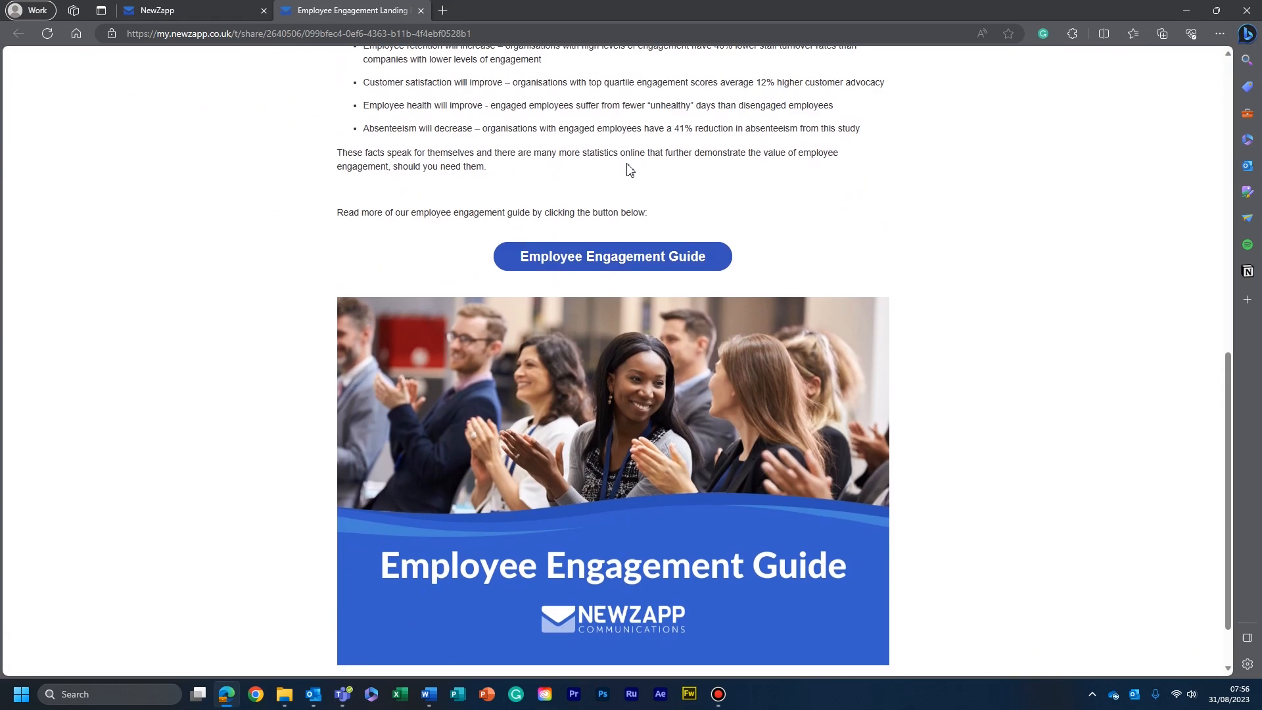
pyautogui.scroll(10, 633, 175)
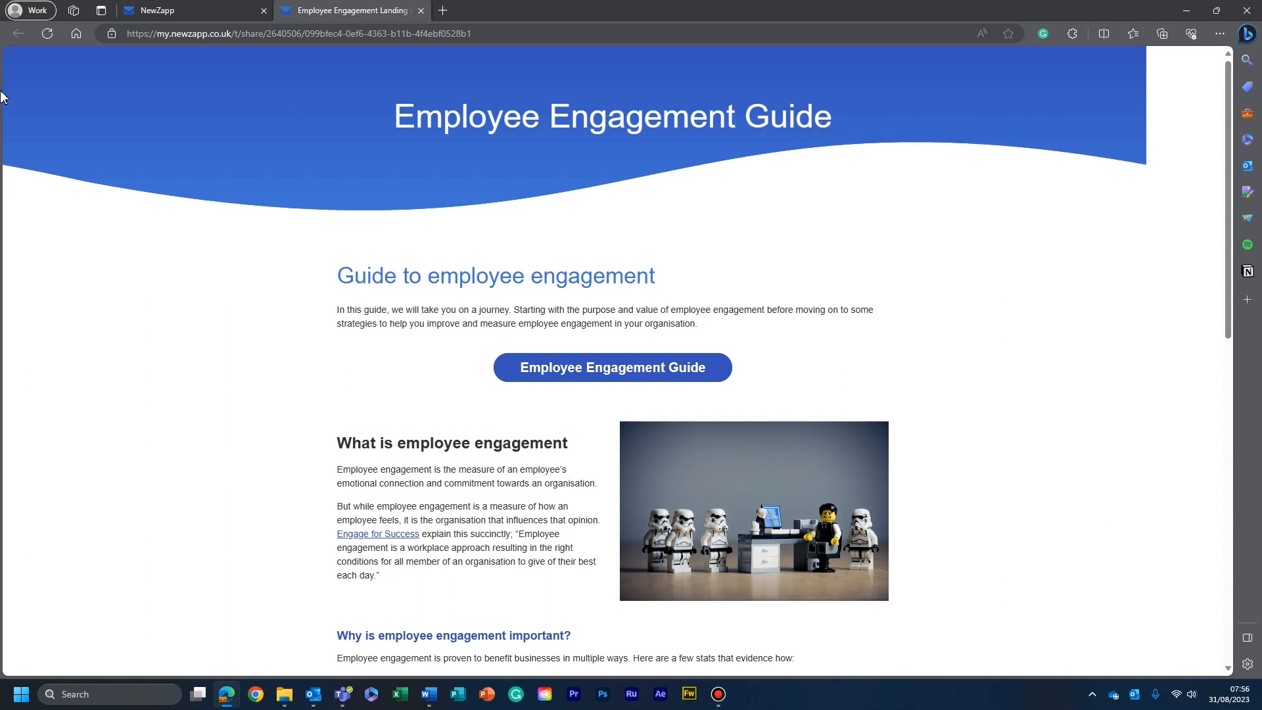
pyautogui.click(205, 8)
pyautogui.click(23, 68)
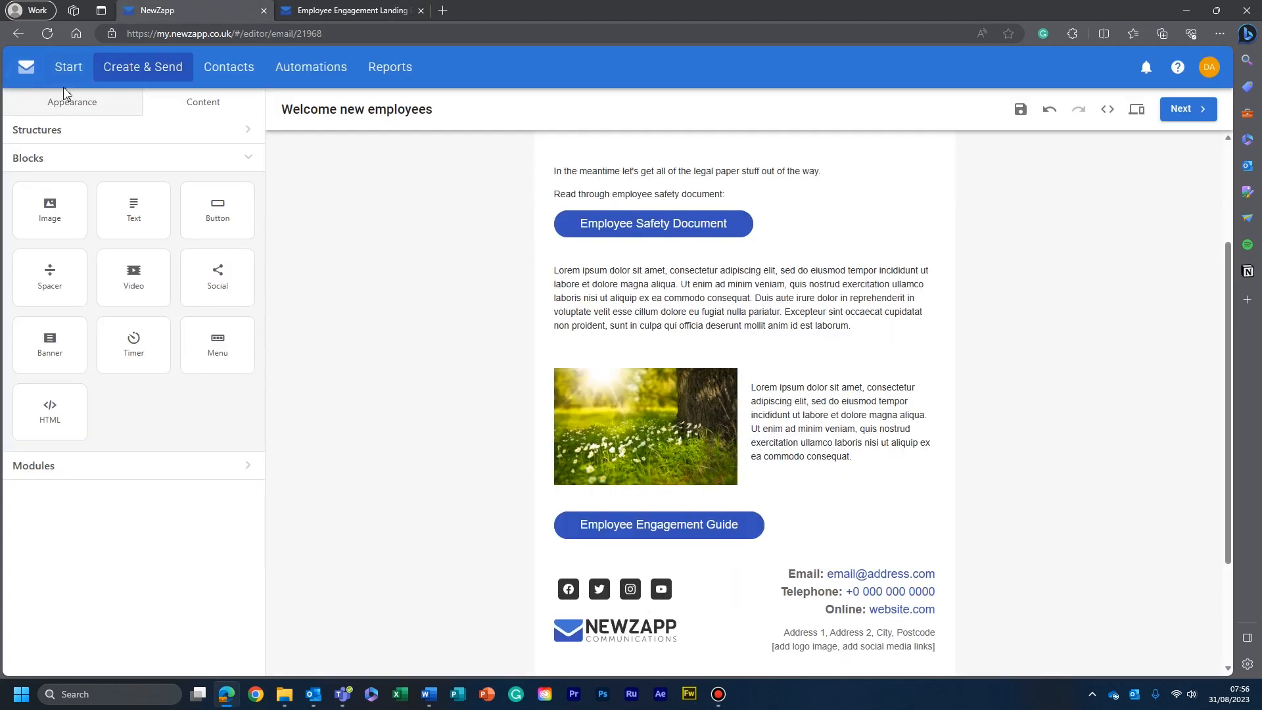
# - Open the report of the "Engagement Guide" landing page from the landing page list
pyautogui.click(143, 71)
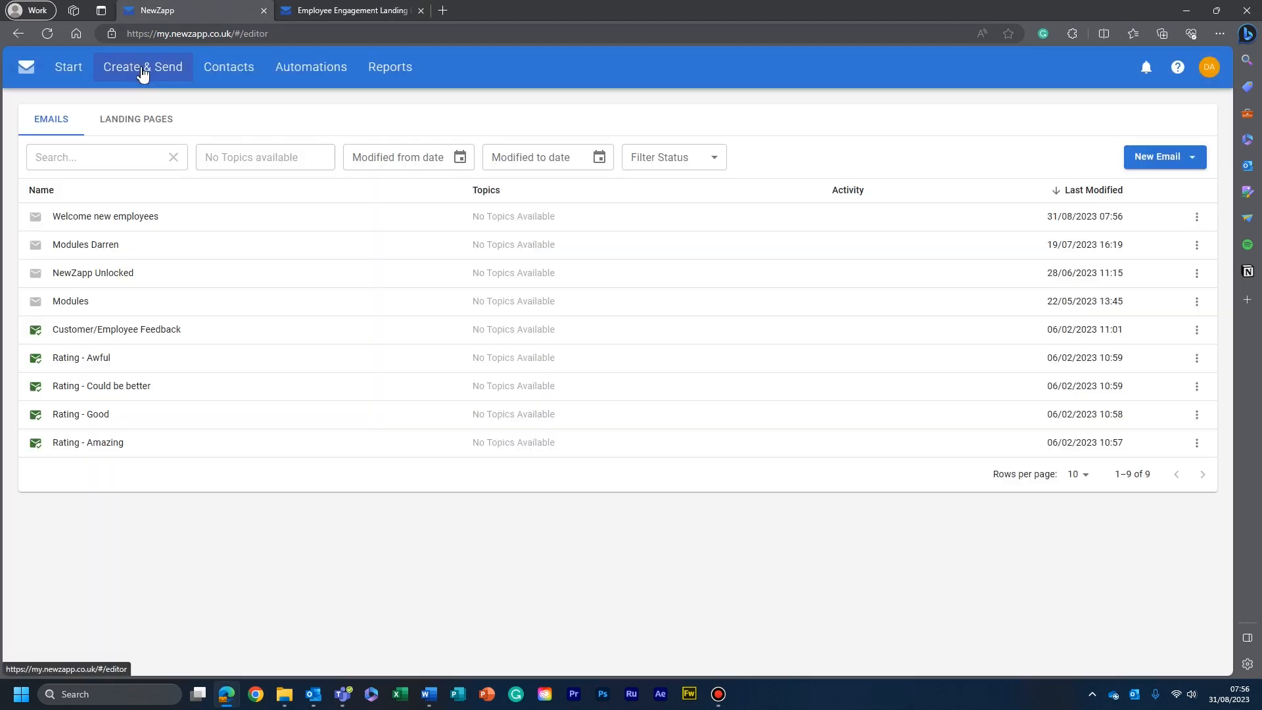
pyautogui.click(131, 117)
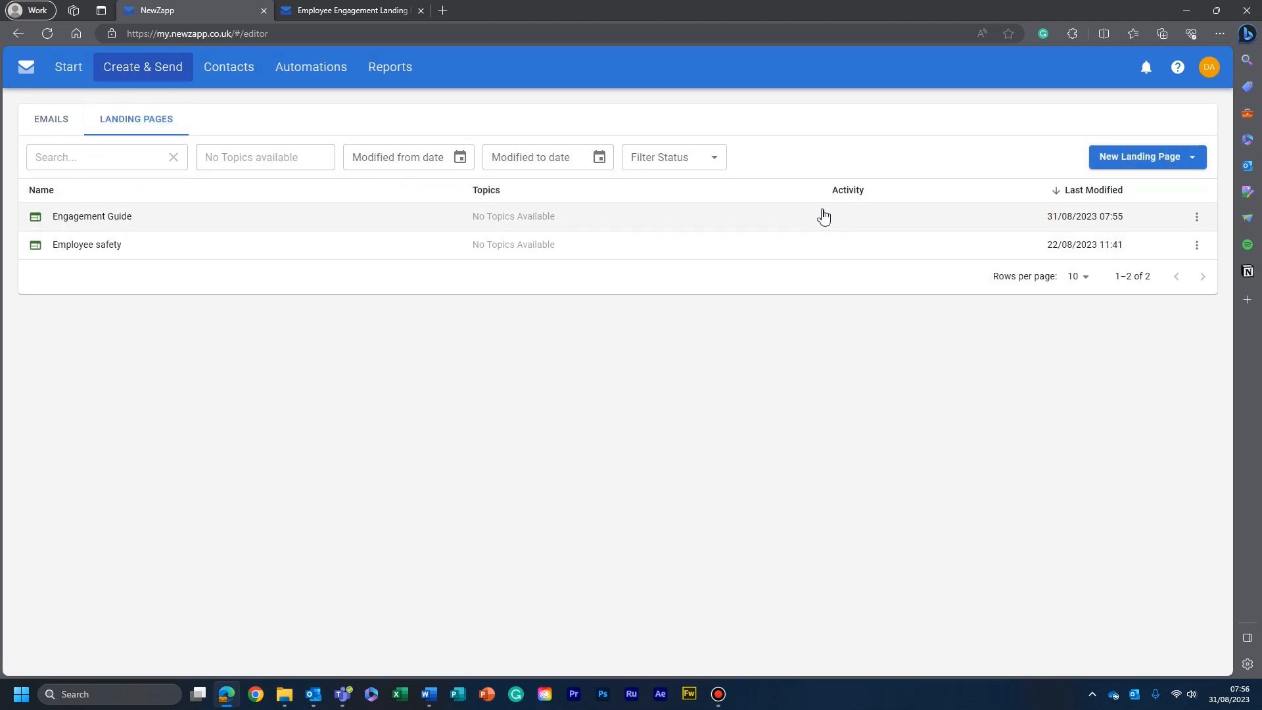
pyautogui.click(94, 216)
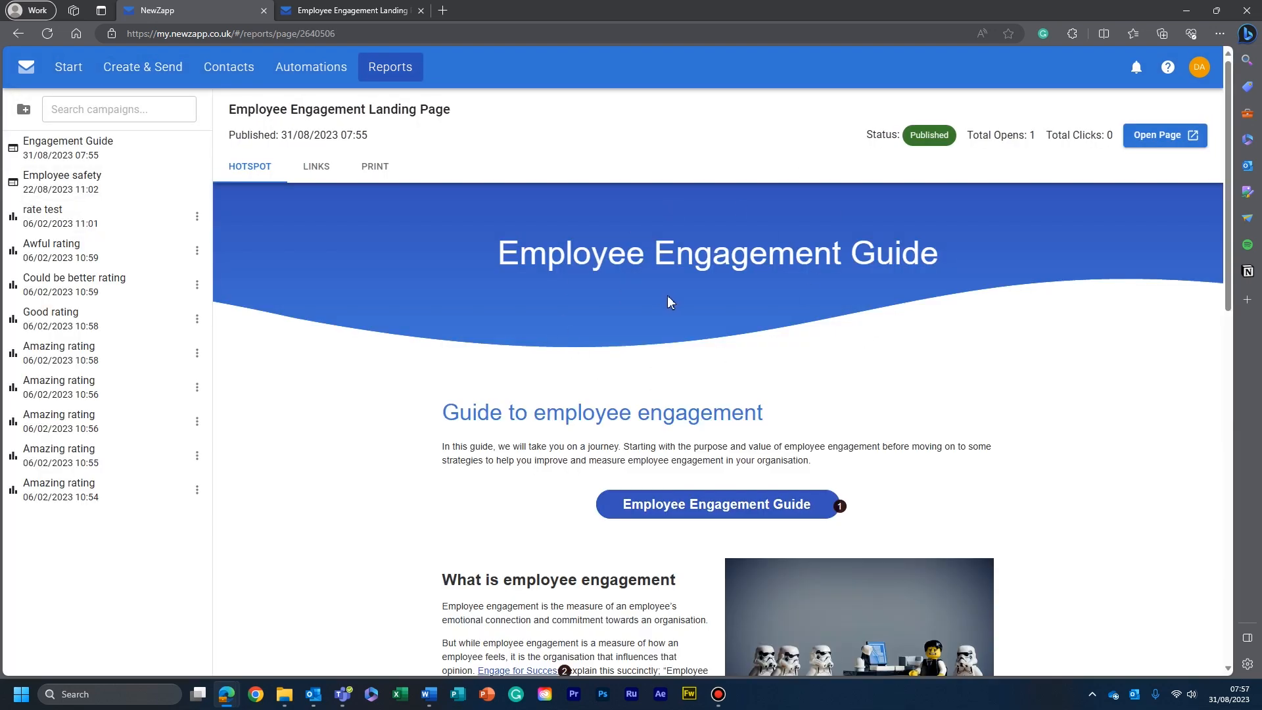
# - Return to the landing page list and open "Engagement Guide" for editing
pyautogui.click(141, 72)
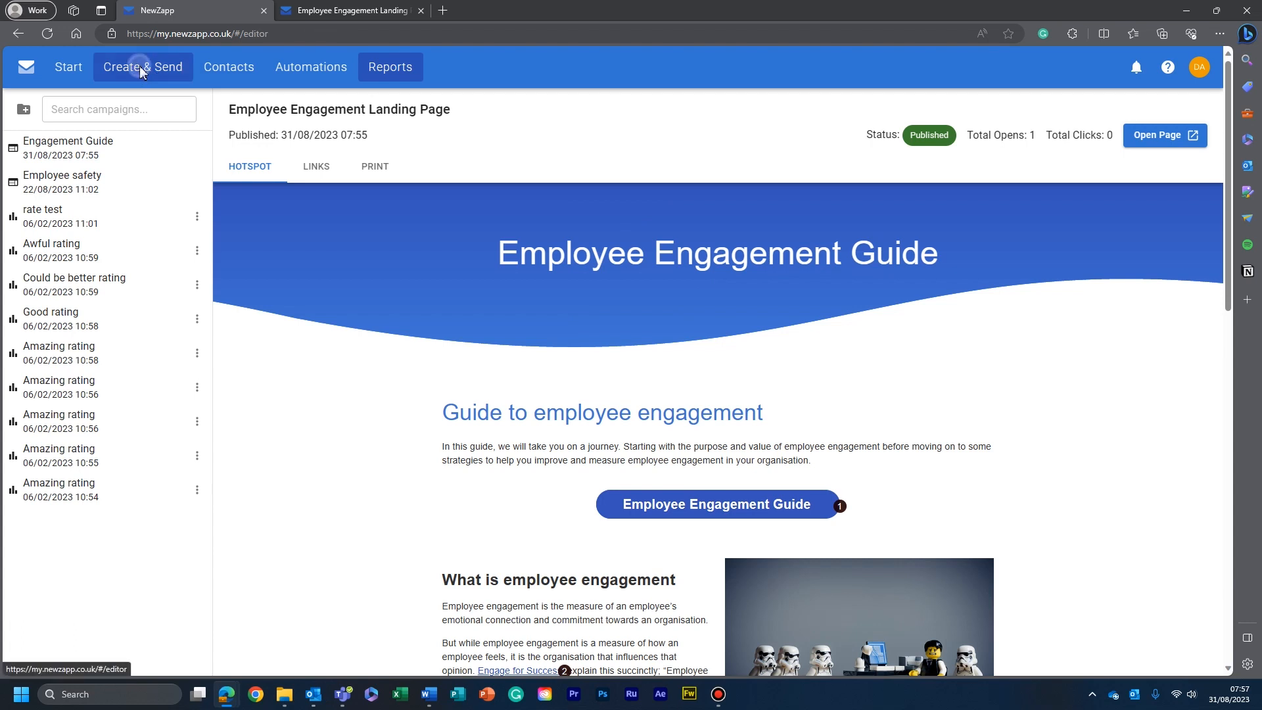
pyautogui.click(138, 117)
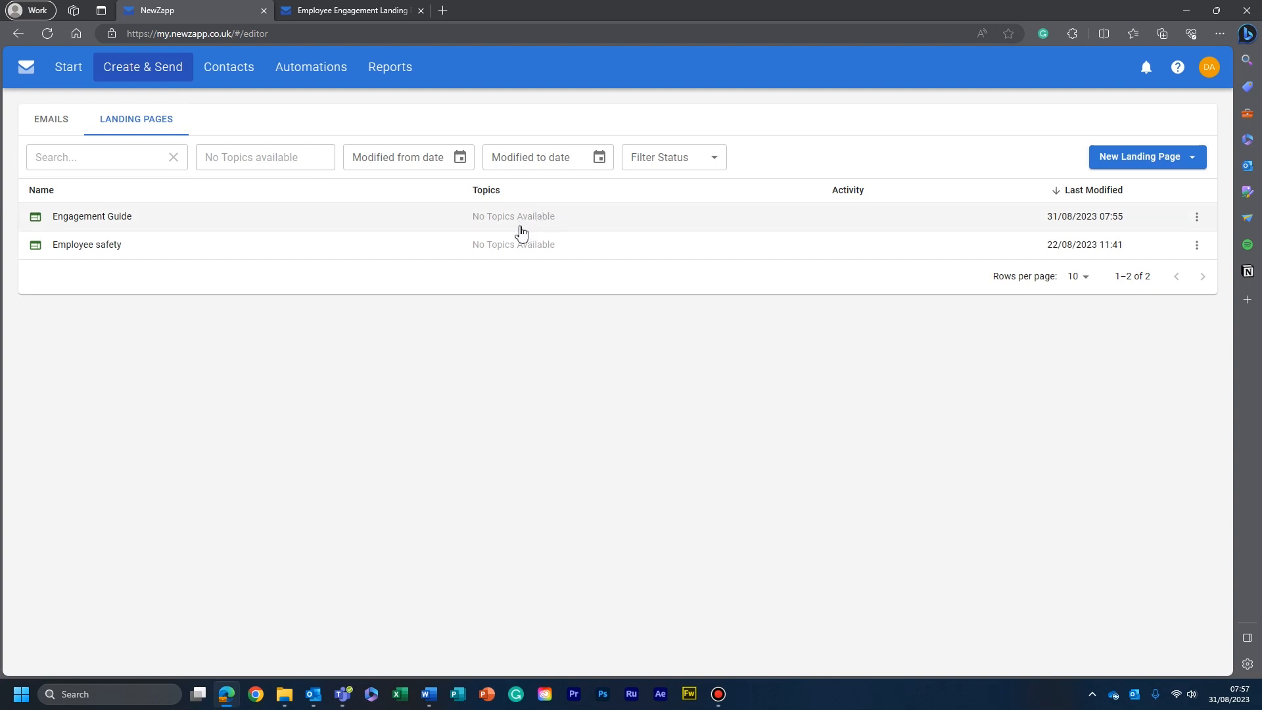
pyautogui.click(1197, 218)
pyautogui.click(1107, 247)
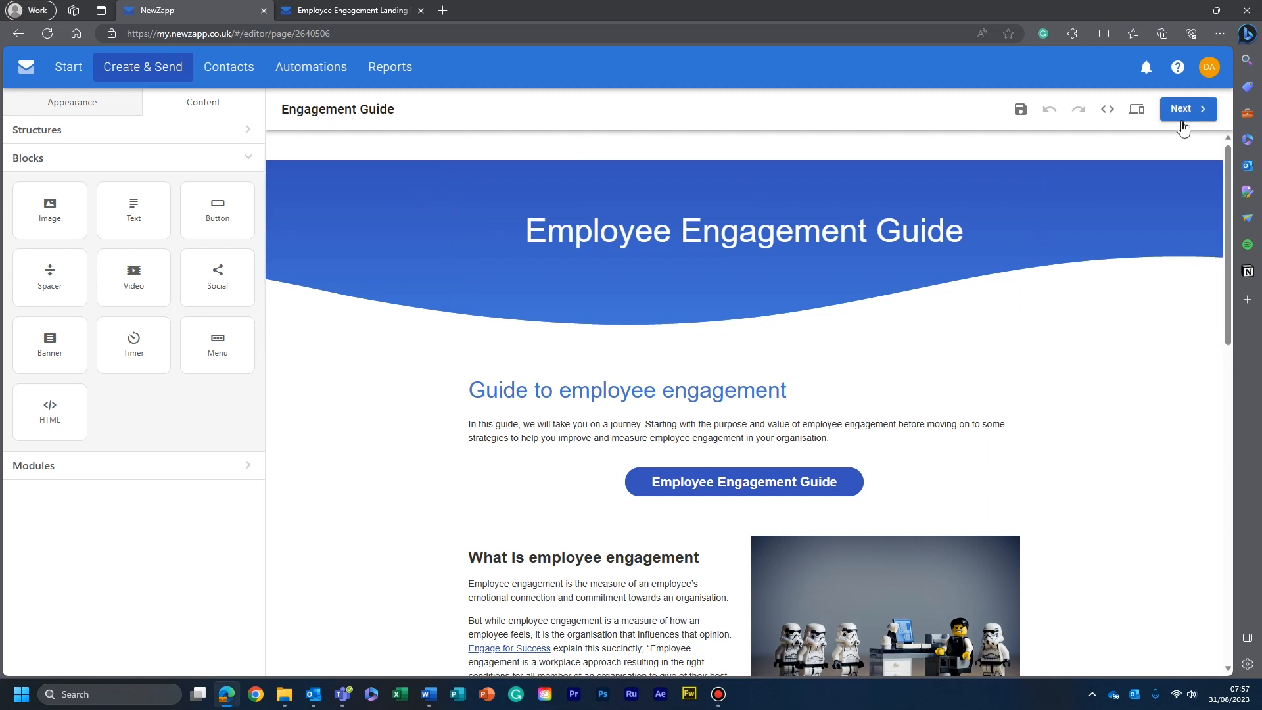
# - Replace the header stripe's background image with "Untitled design (33)", a 2400 x 344 PNG from the Downloads folder
pyautogui.click(1160, 171)
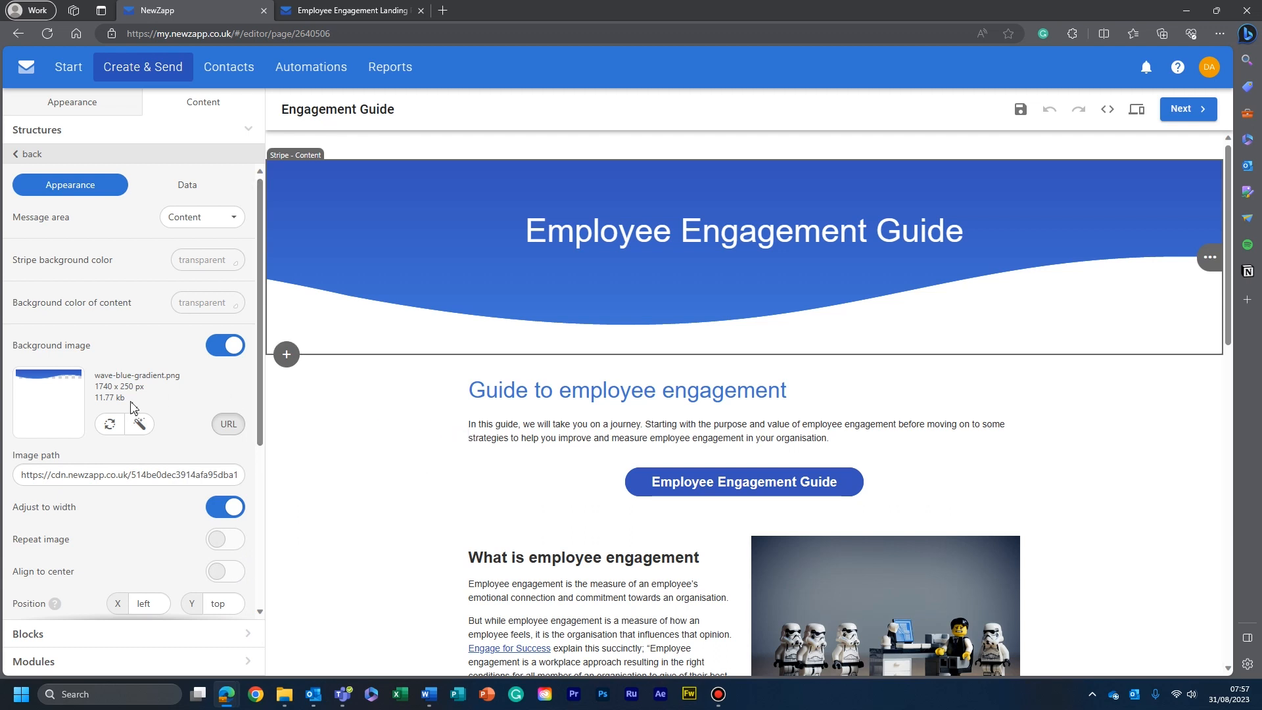
pyautogui.click(284, 694)
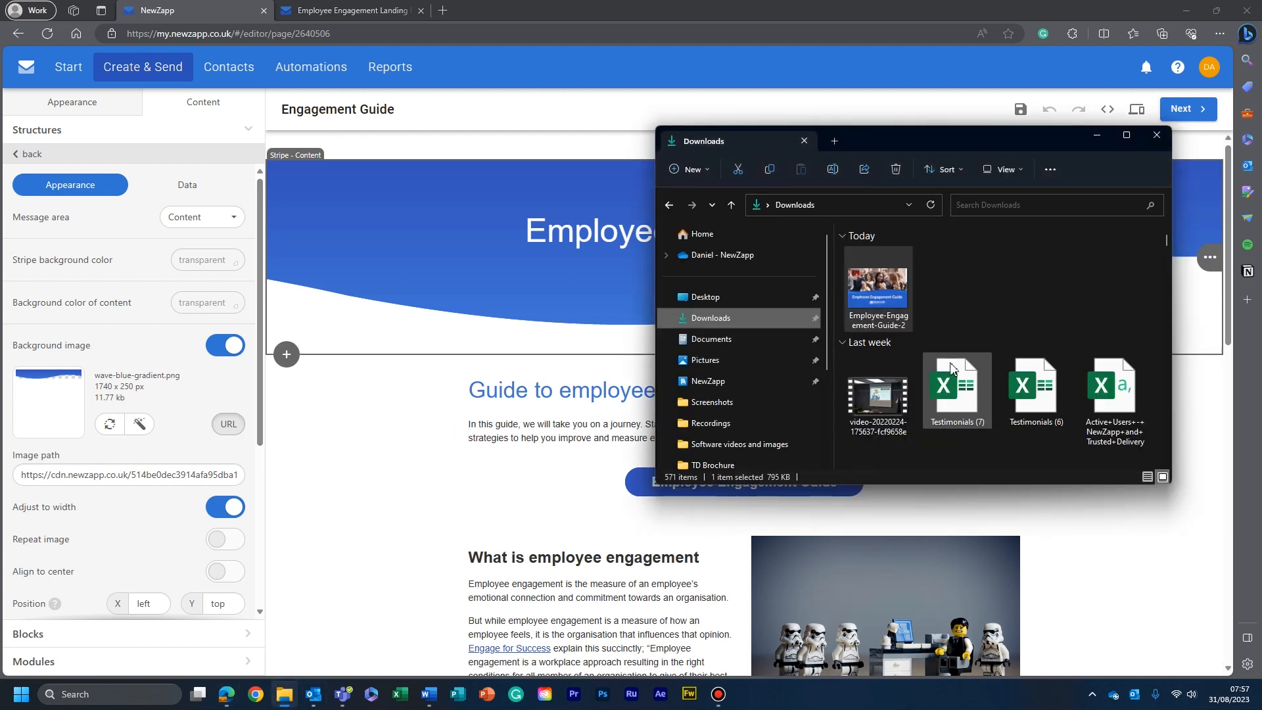
pyautogui.scroll(-2, 950, 360)
pyautogui.scroll(2, 910, 295)
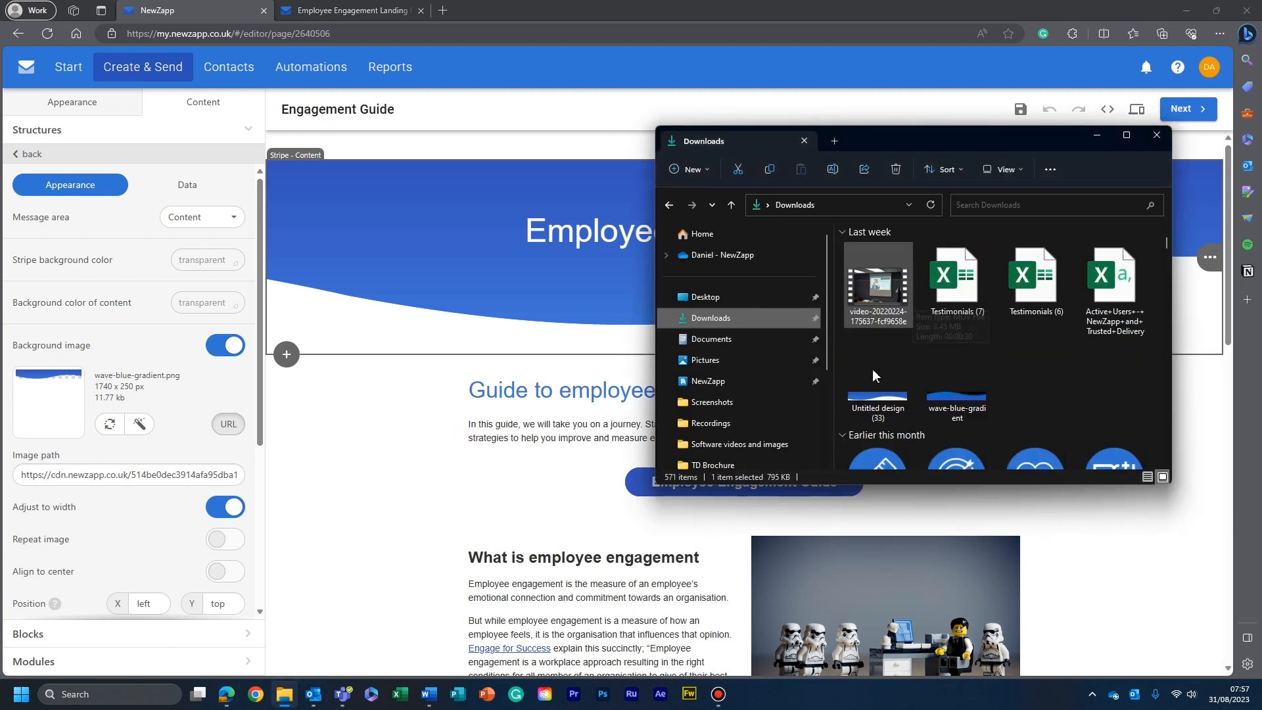
pyautogui.click(870, 408)
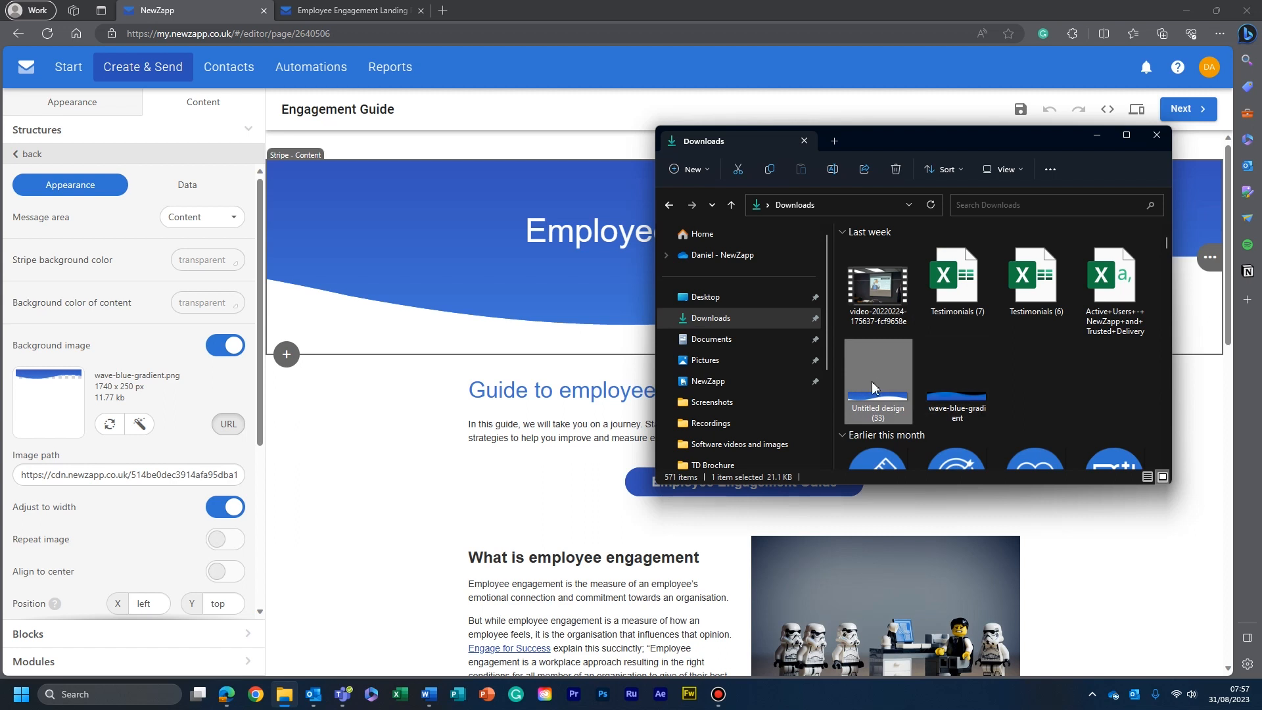
pyautogui.moveTo(872, 387)
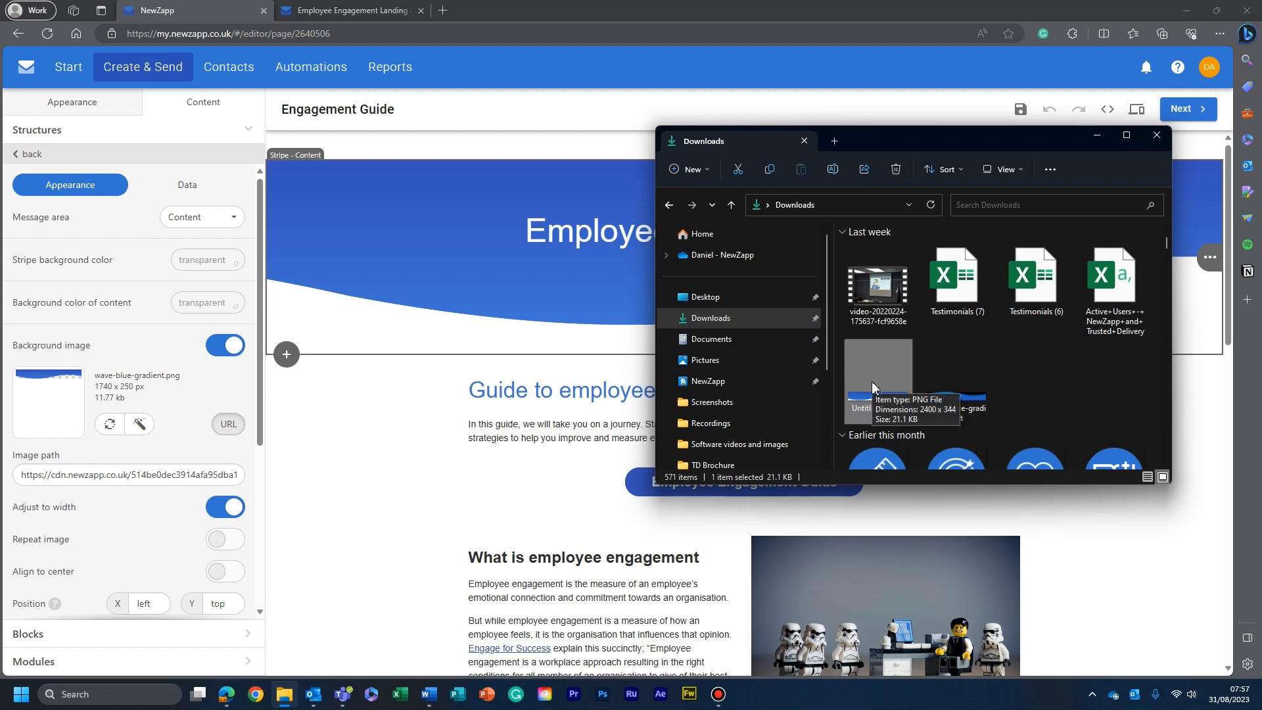
pyautogui.click(110, 424)
pyautogui.click(118, 188)
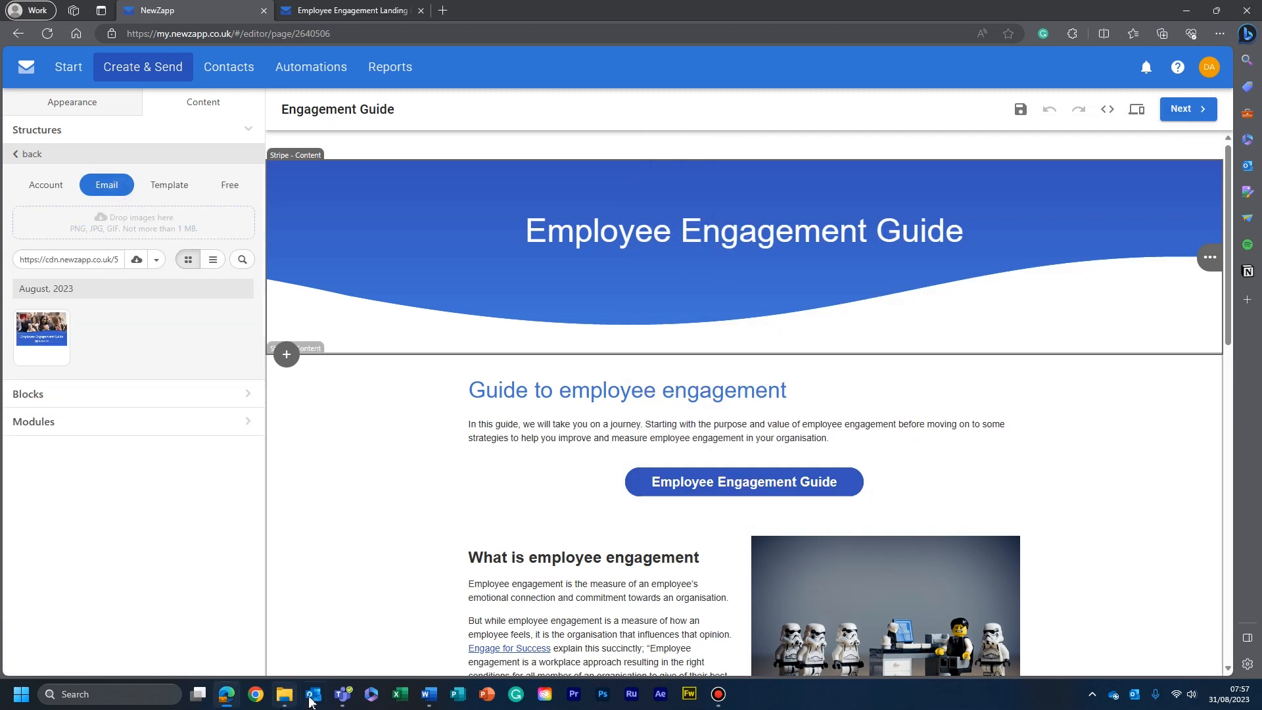
pyautogui.click(284, 694)
pyautogui.moveTo(872, 376); pyautogui.dragTo(191, 239)
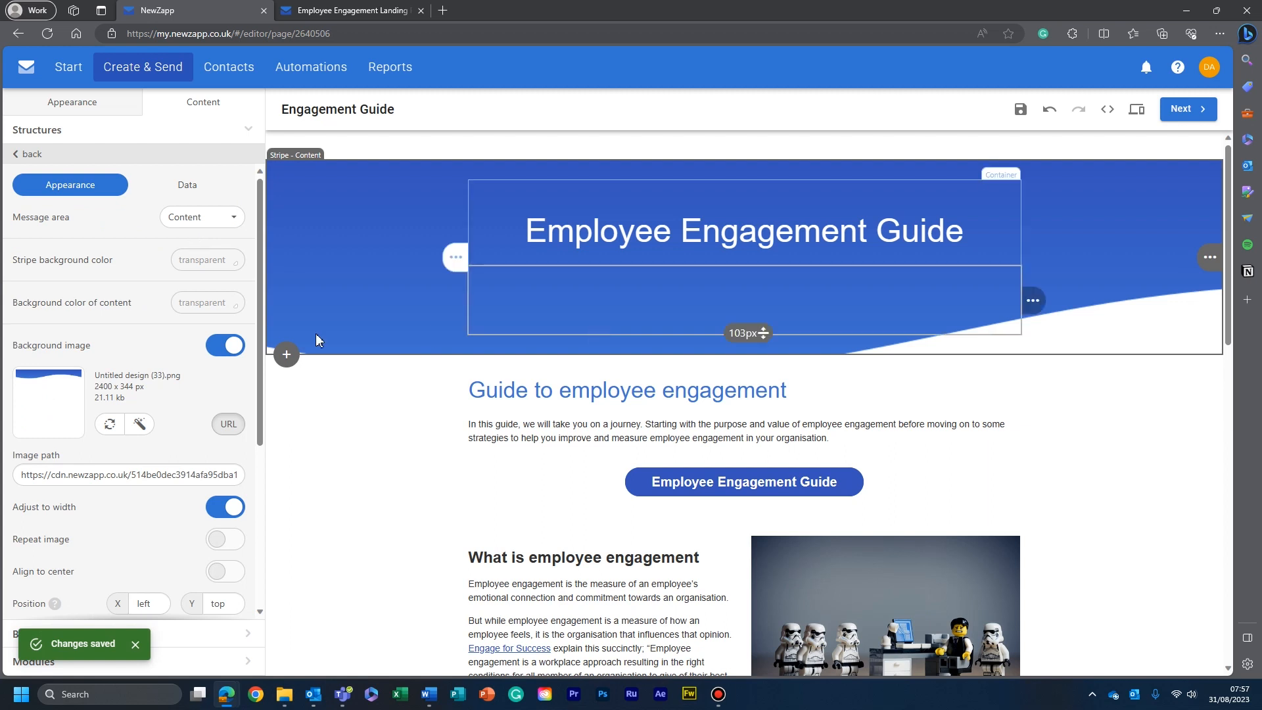
# - Increase the space above the "Employee Engagement Guide" header title and save the landing page
pyautogui.moveTo(749, 195); pyautogui.dragTo(749, 237)
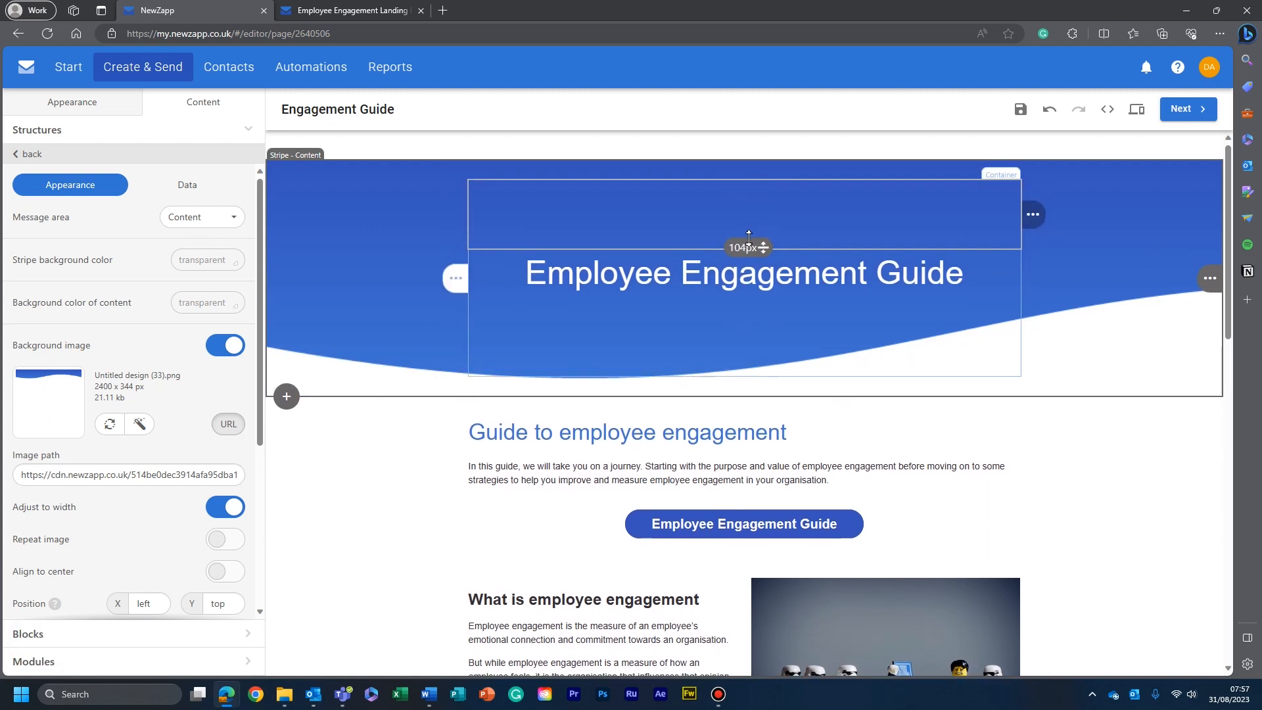
pyautogui.click(1103, 442)
pyautogui.click(1020, 109)
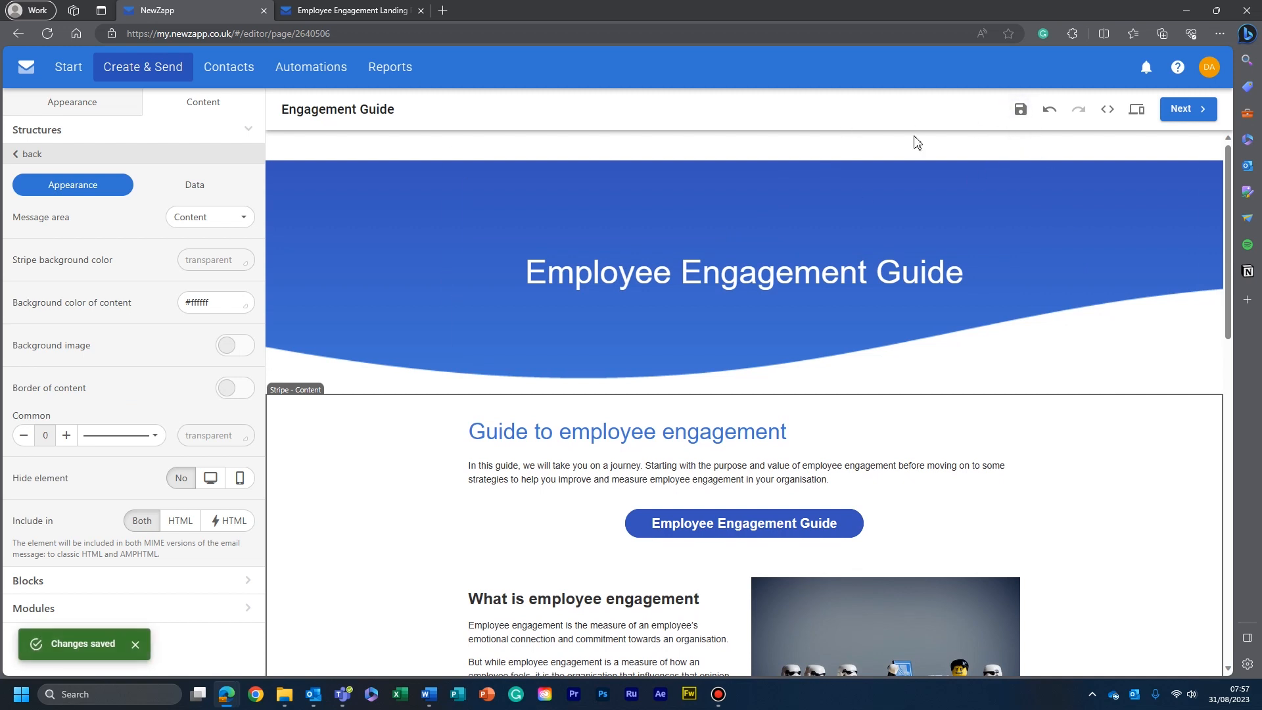
# - Proceed through the landing page setup to the final checks and review the preview in the mobile layout
pyautogui.click(1192, 109)
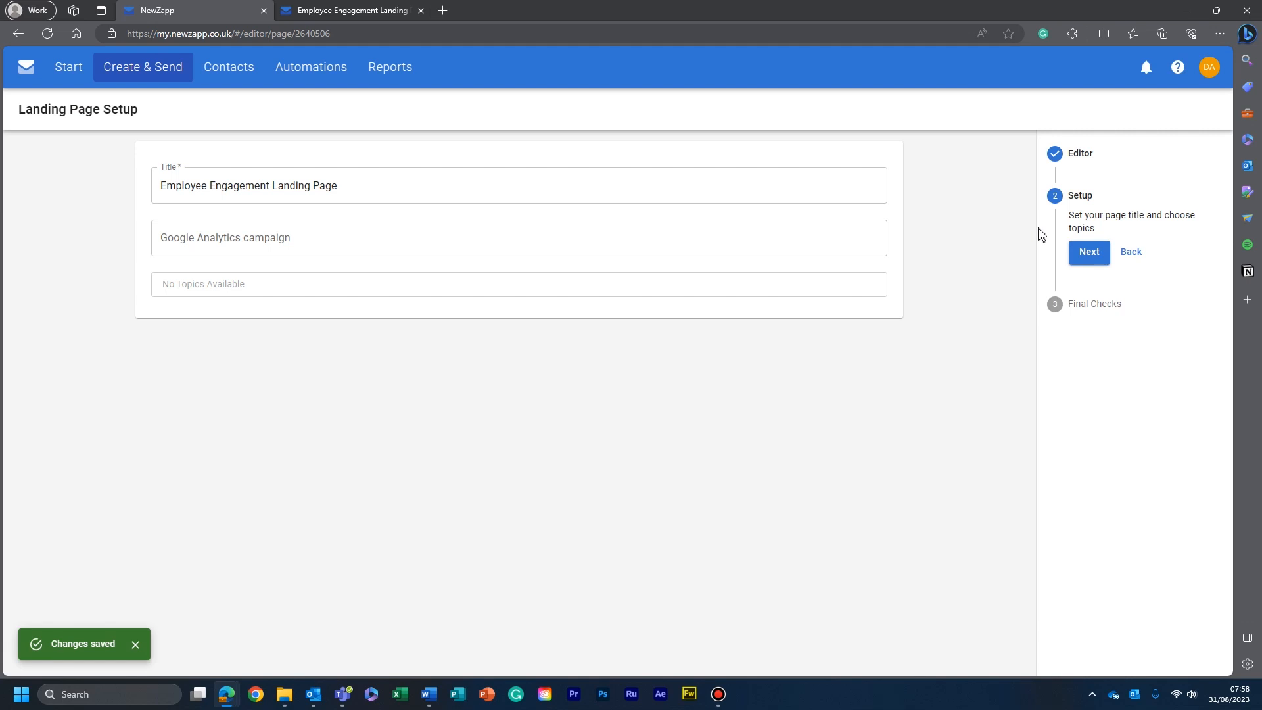
pyautogui.click(1089, 253)
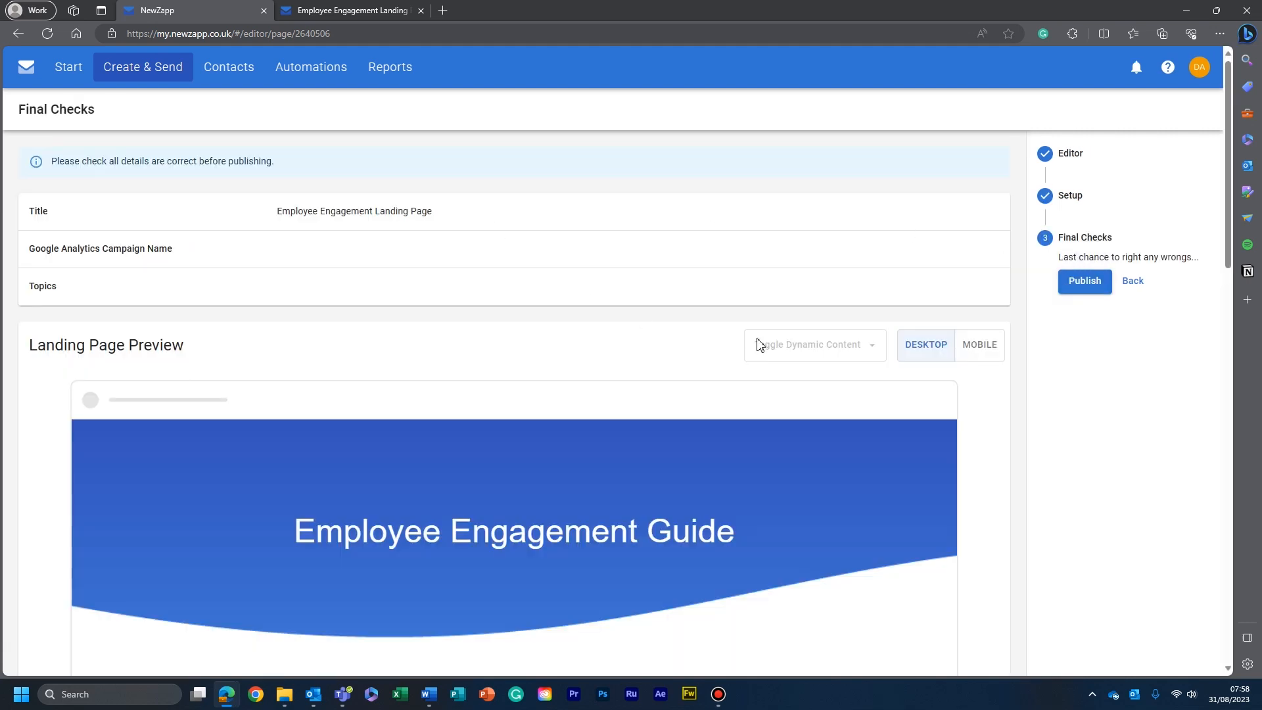
pyautogui.scroll(-3, 755, 344)
pyautogui.click(983, 163)
pyautogui.scroll(-15, 496, 338)
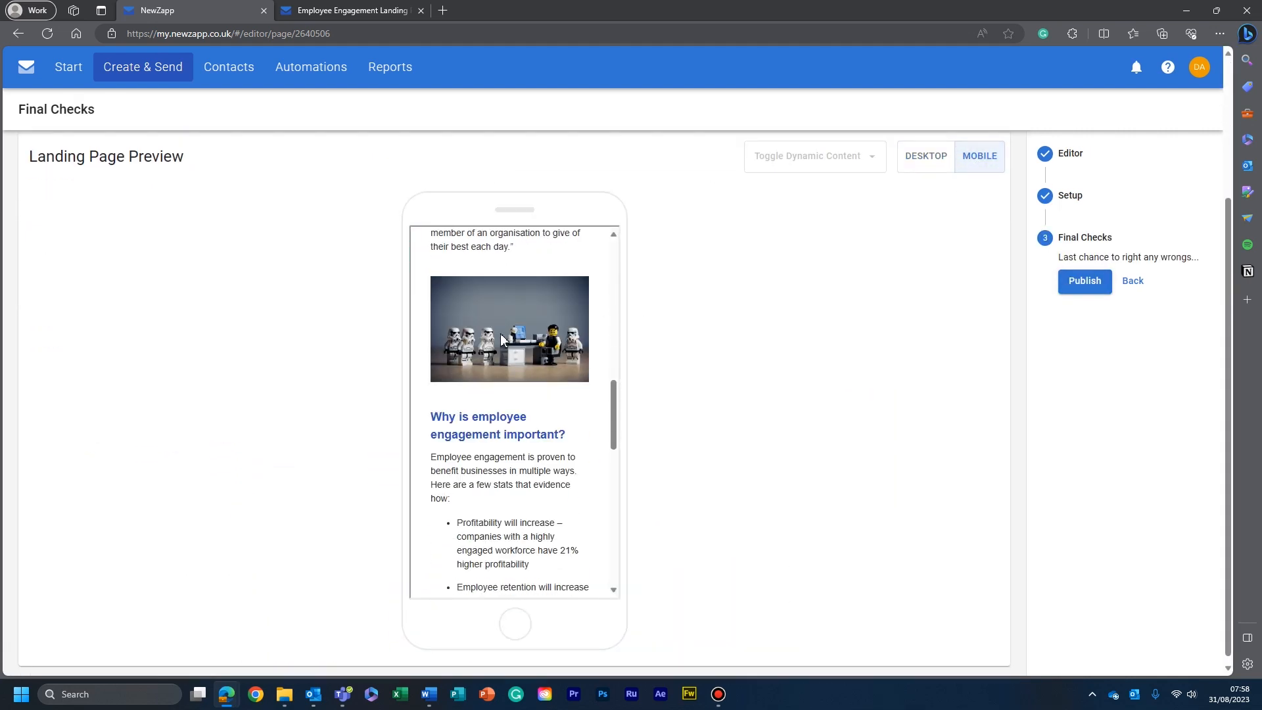
# - Publish the updated landing page and close the browser tab showing its old version
pyautogui.click(1088, 282)
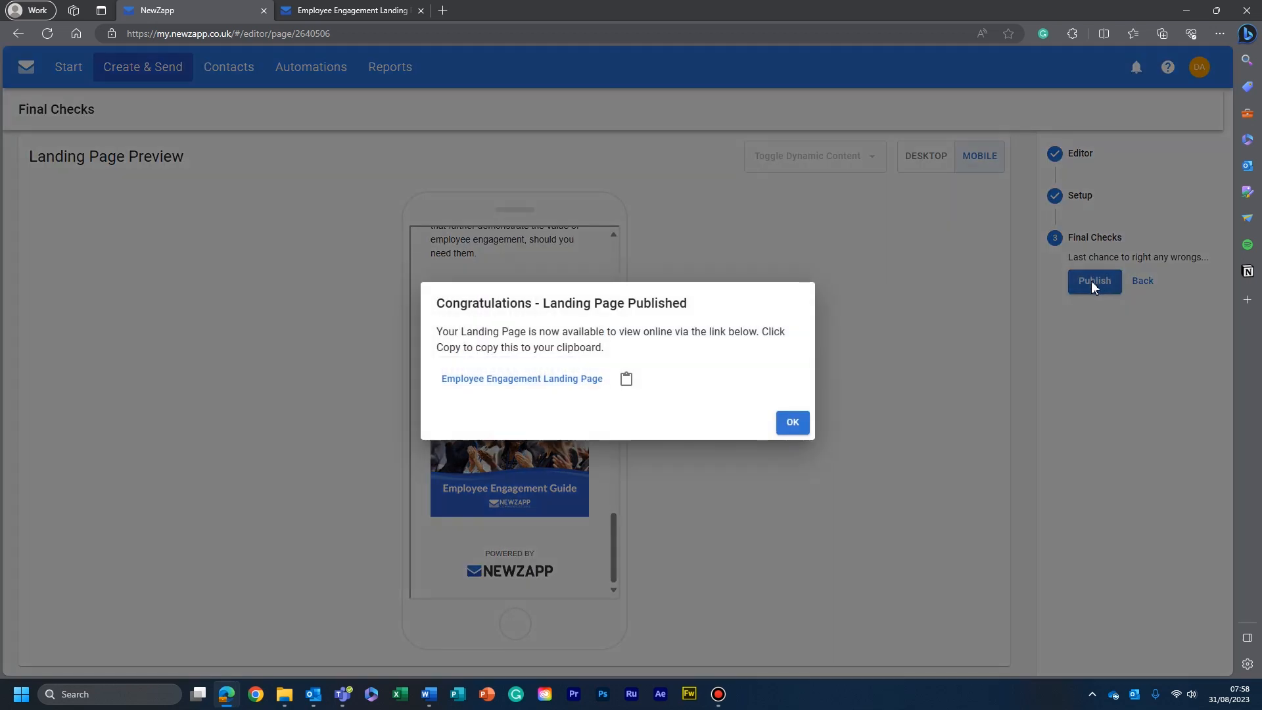
pyautogui.click(792, 422)
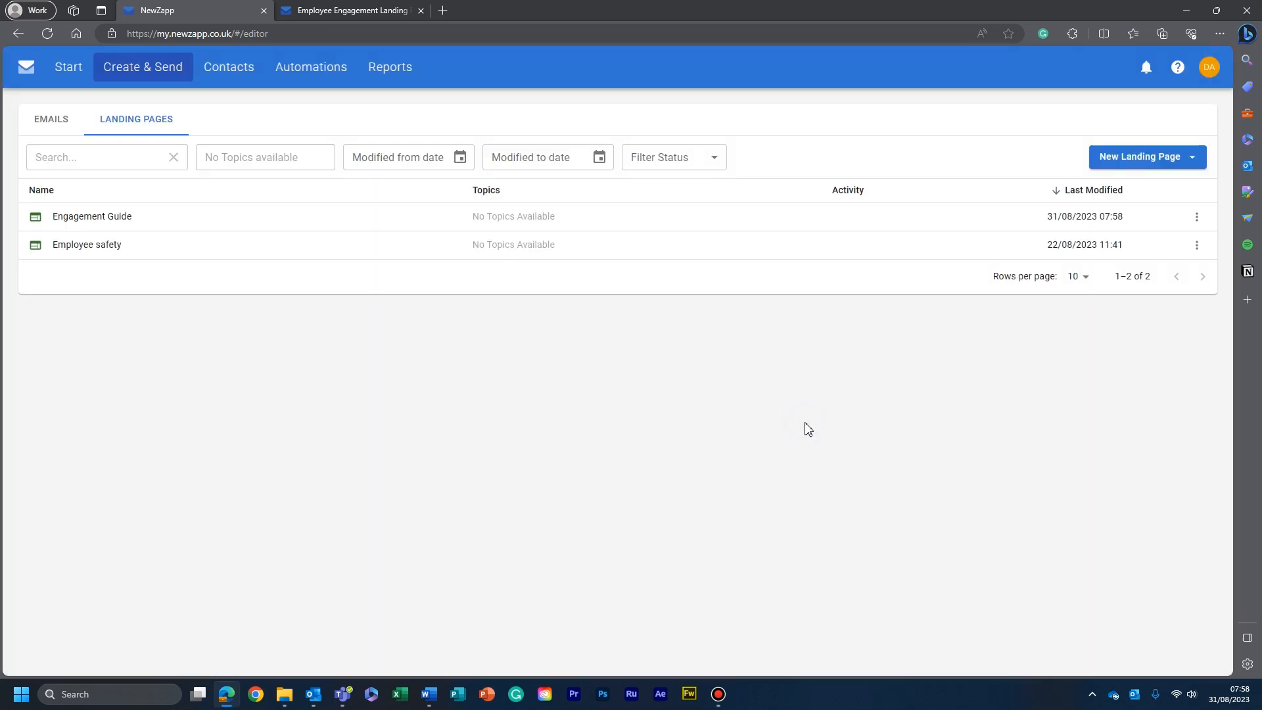
pyautogui.click(420, 11)
# - Open the "Welcome new employees" email for editing and inspect the settings of its "Employee Engagement Guide" button
pyautogui.click(42, 123)
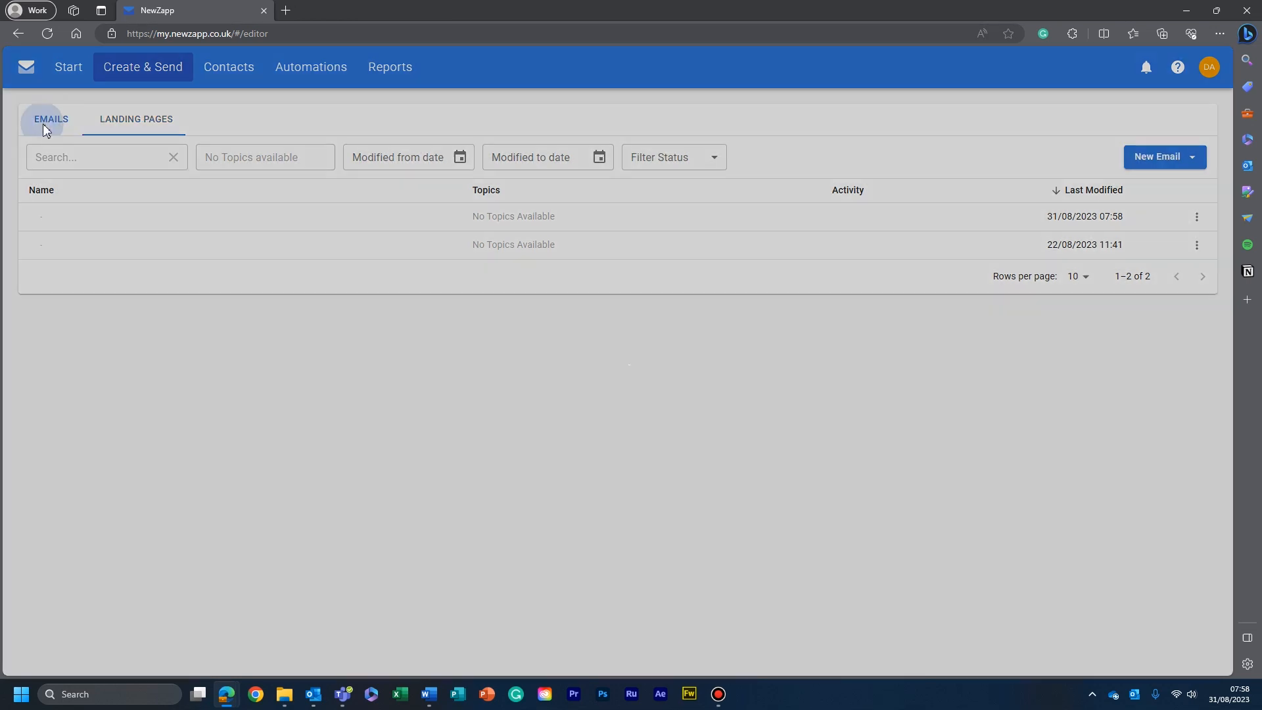
pyautogui.click(134, 218)
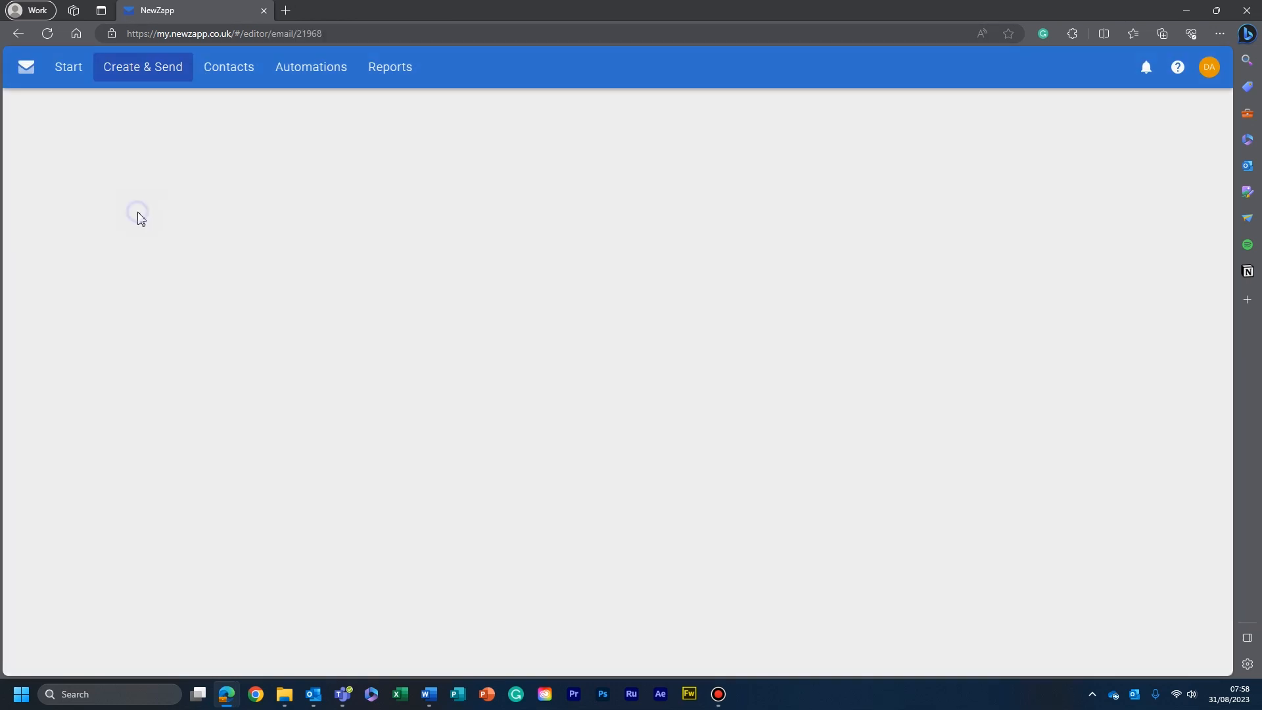
pyautogui.scroll(-5, 575, 246)
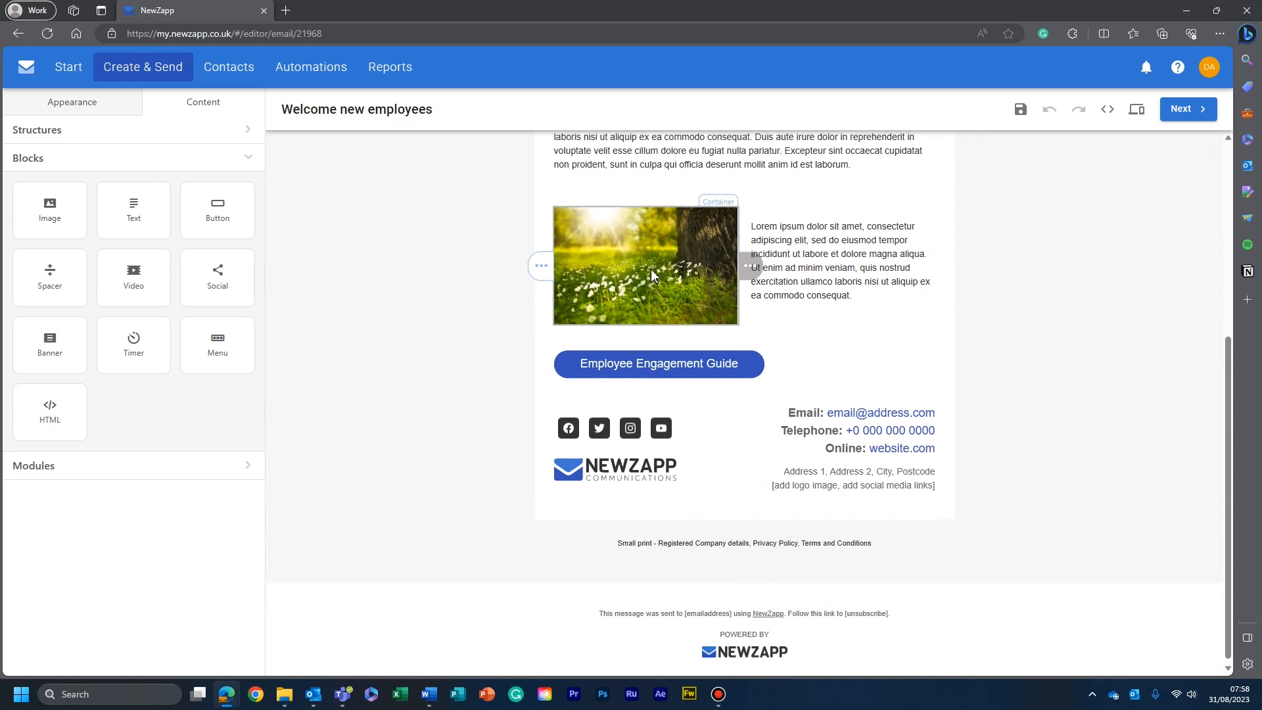
pyautogui.click(667, 361)
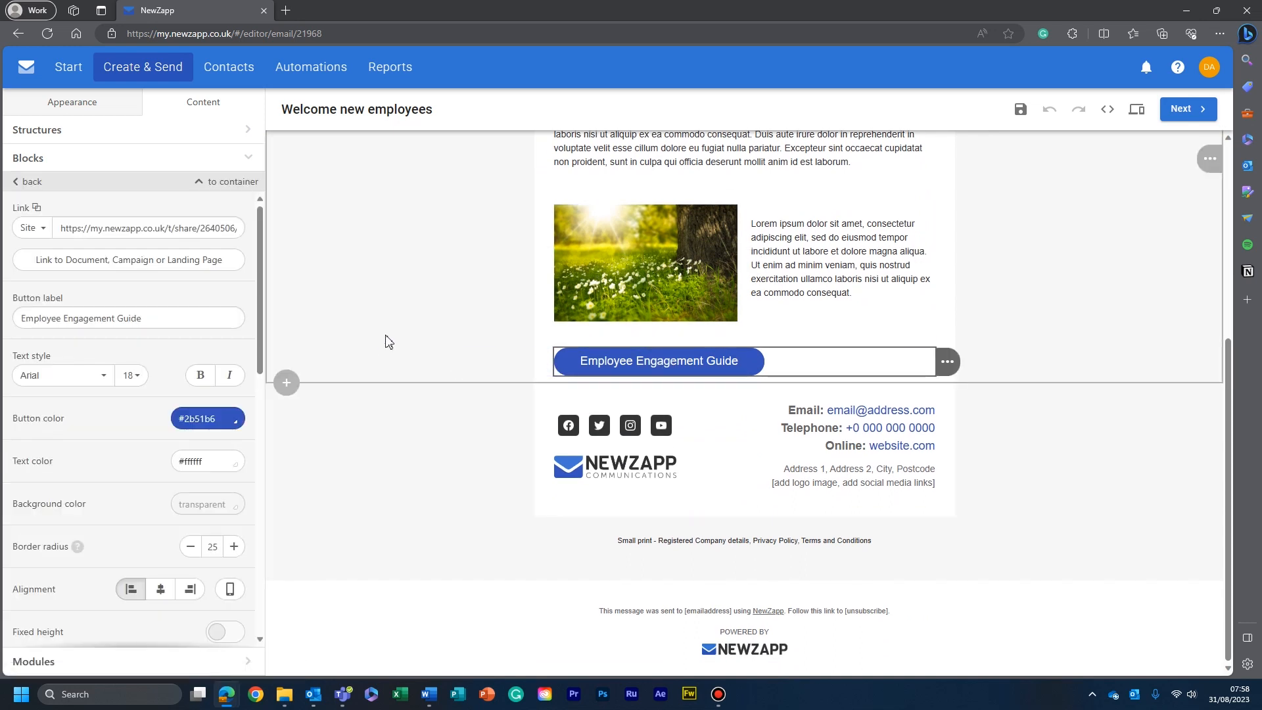
# - Preview the email and follow its "Employee Engagement Guide" button to check the updated landing page
pyautogui.click(1137, 111)
pyautogui.scroll(-5, 518, 412)
pyautogui.click(560, 359)
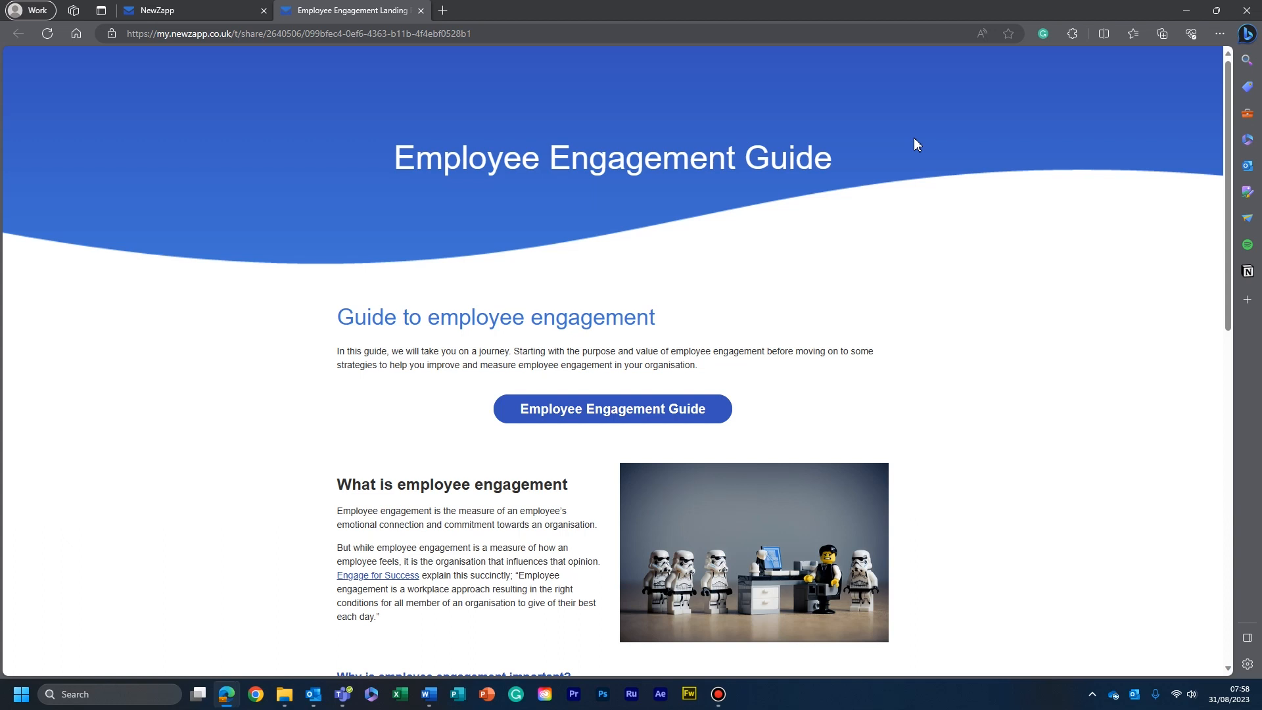
# - Close the landing page's browser tab and the email preview, and open the report for the Engagement Guide landing page
pyautogui.click(416, 13)
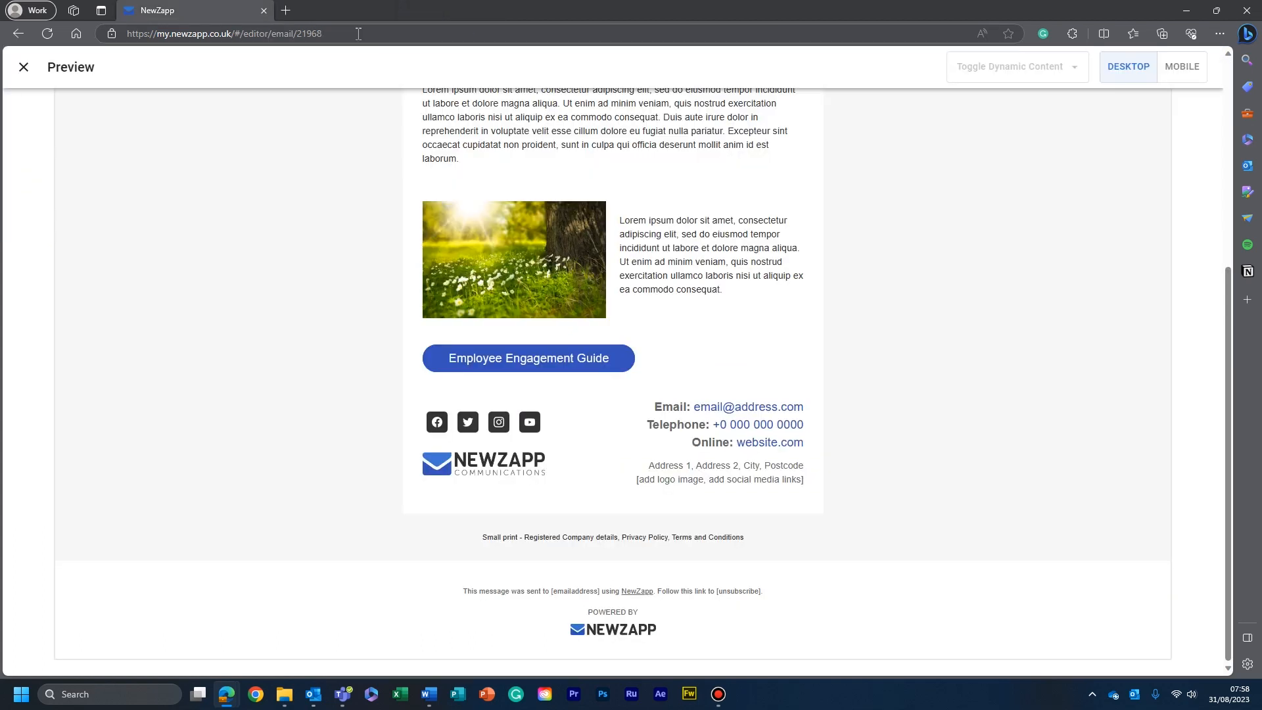
pyautogui.click(23, 67)
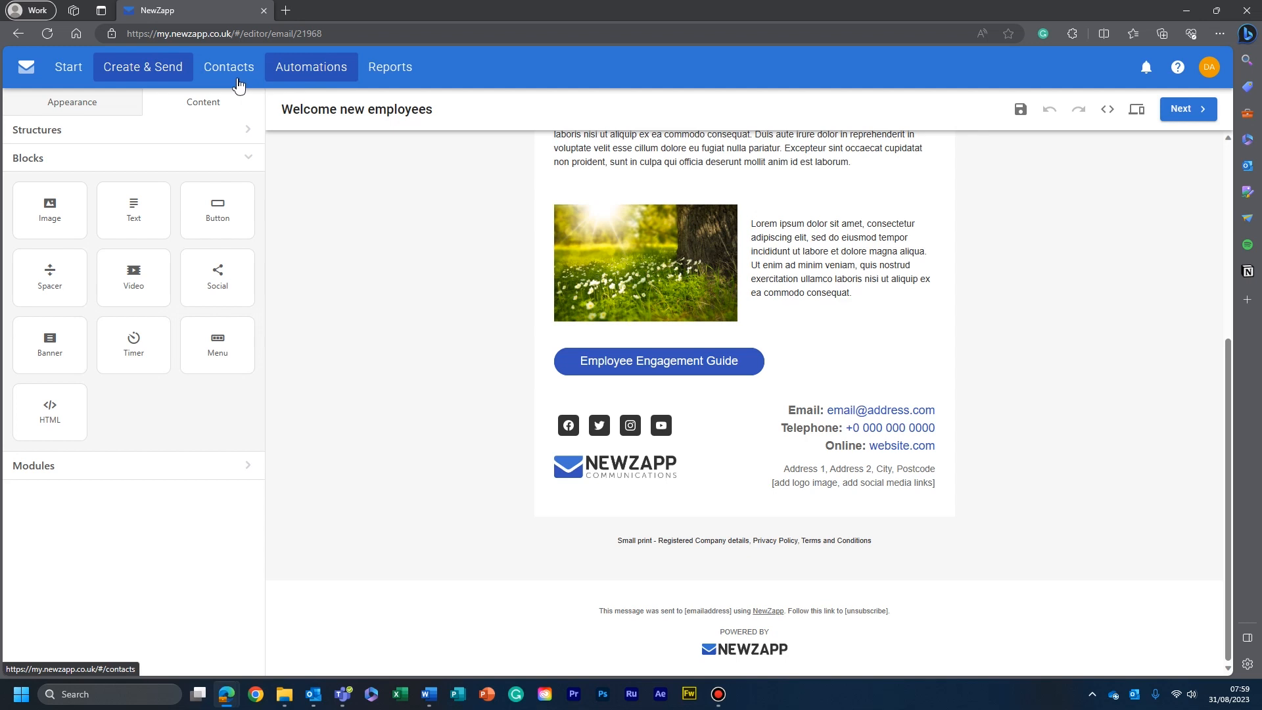
pyautogui.click(158, 76)
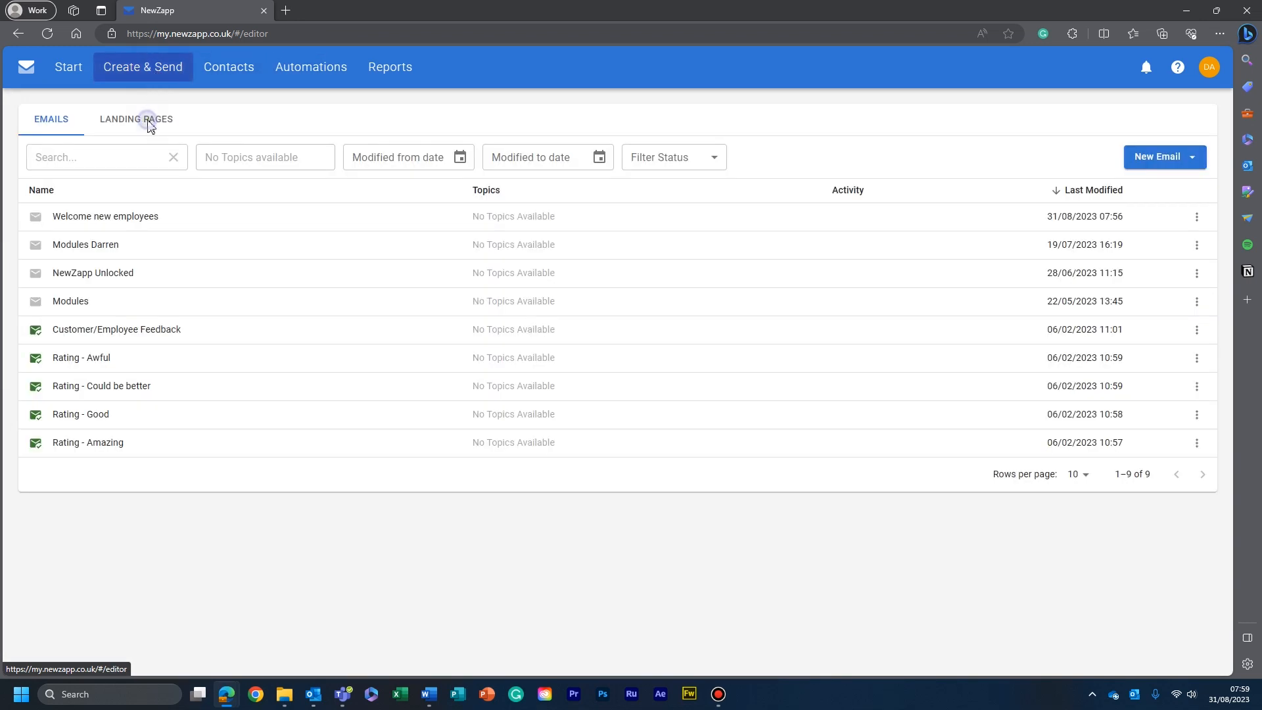
pyautogui.click(146, 120)
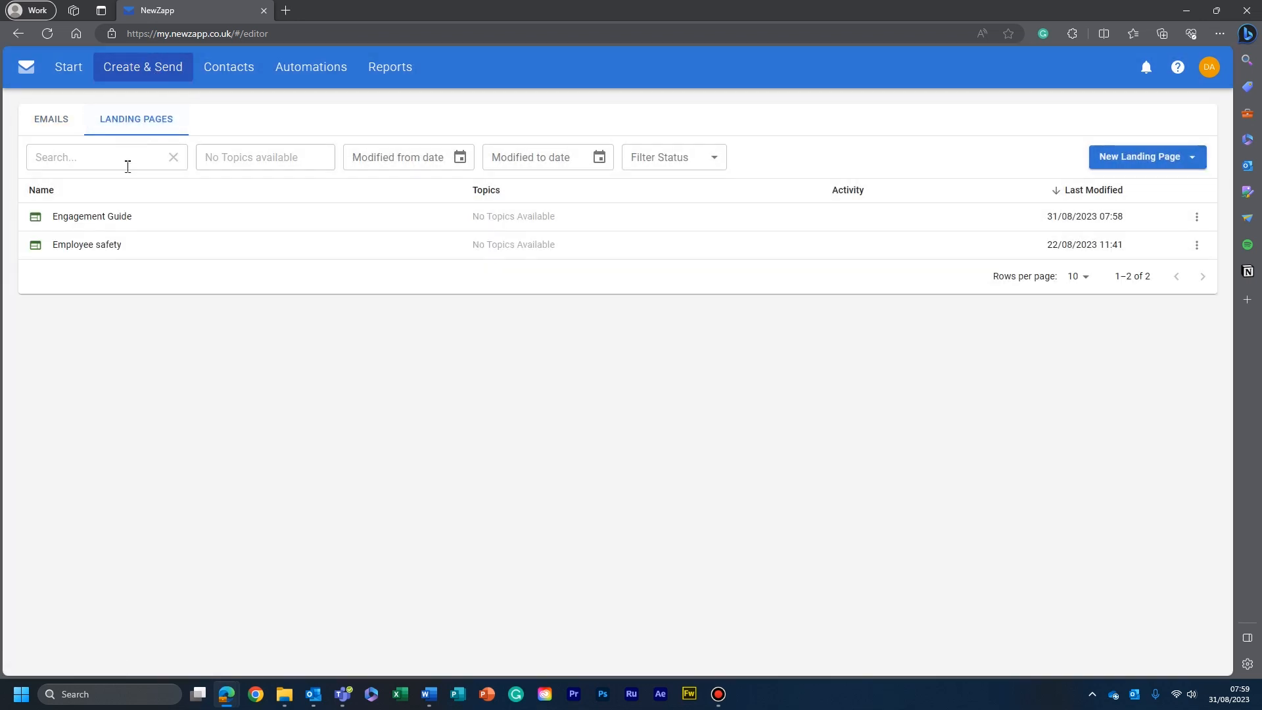
pyautogui.click(158, 205)
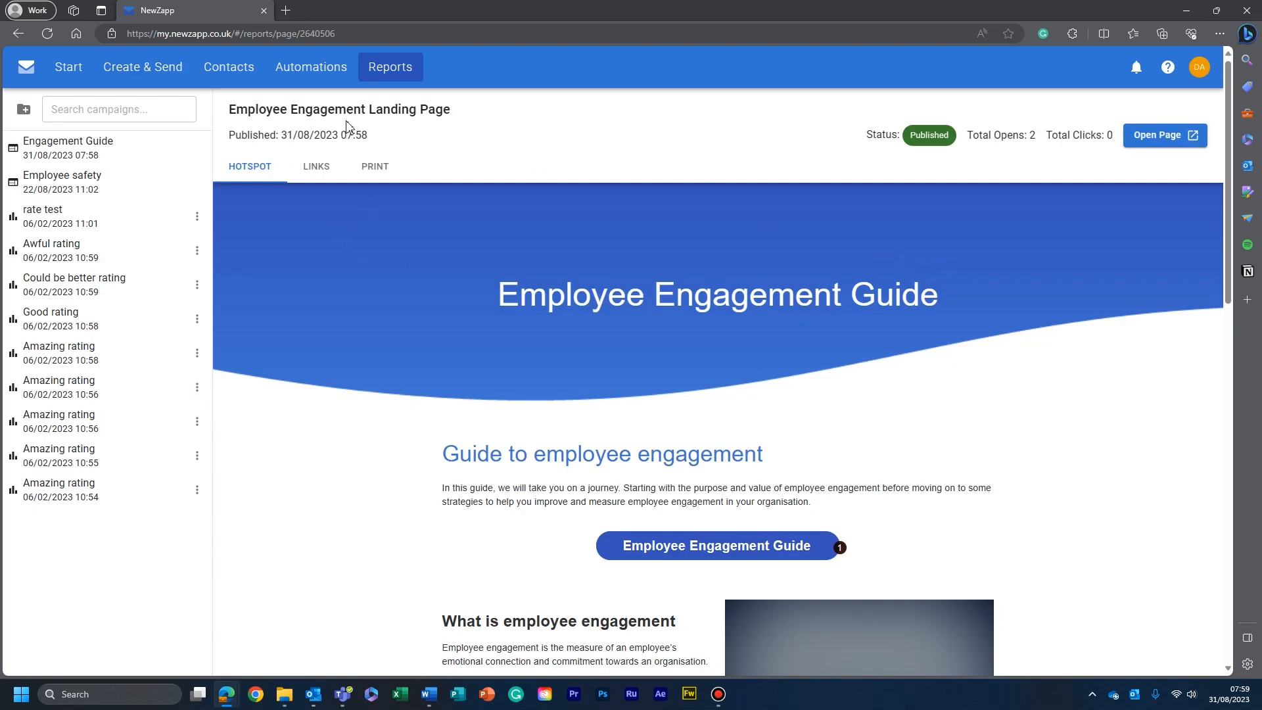
# - Examine the numbered link hotspots throughout the Employee Engagement Landing Page report
pyautogui.scroll(-3, 769, 265)
pyautogui.scroll(-3, 772, 266)
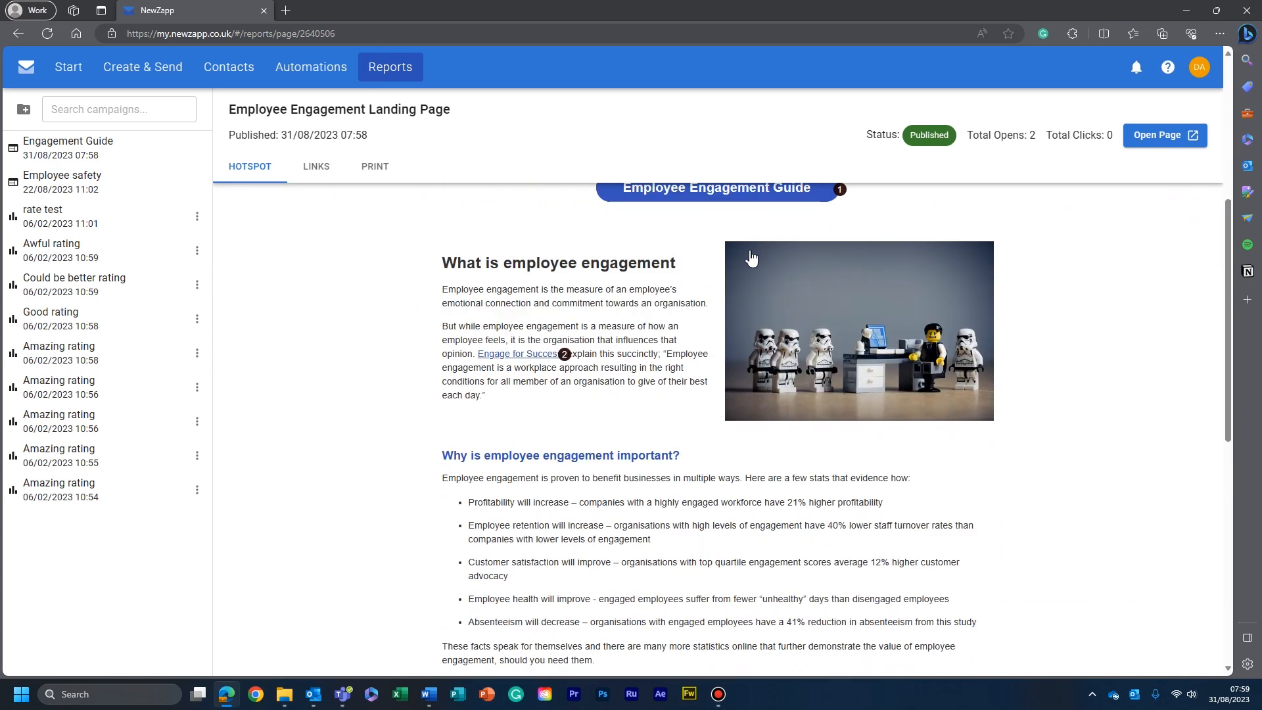
pyautogui.scroll(3, 677, 282)
pyautogui.scroll(-4, 698, 358)
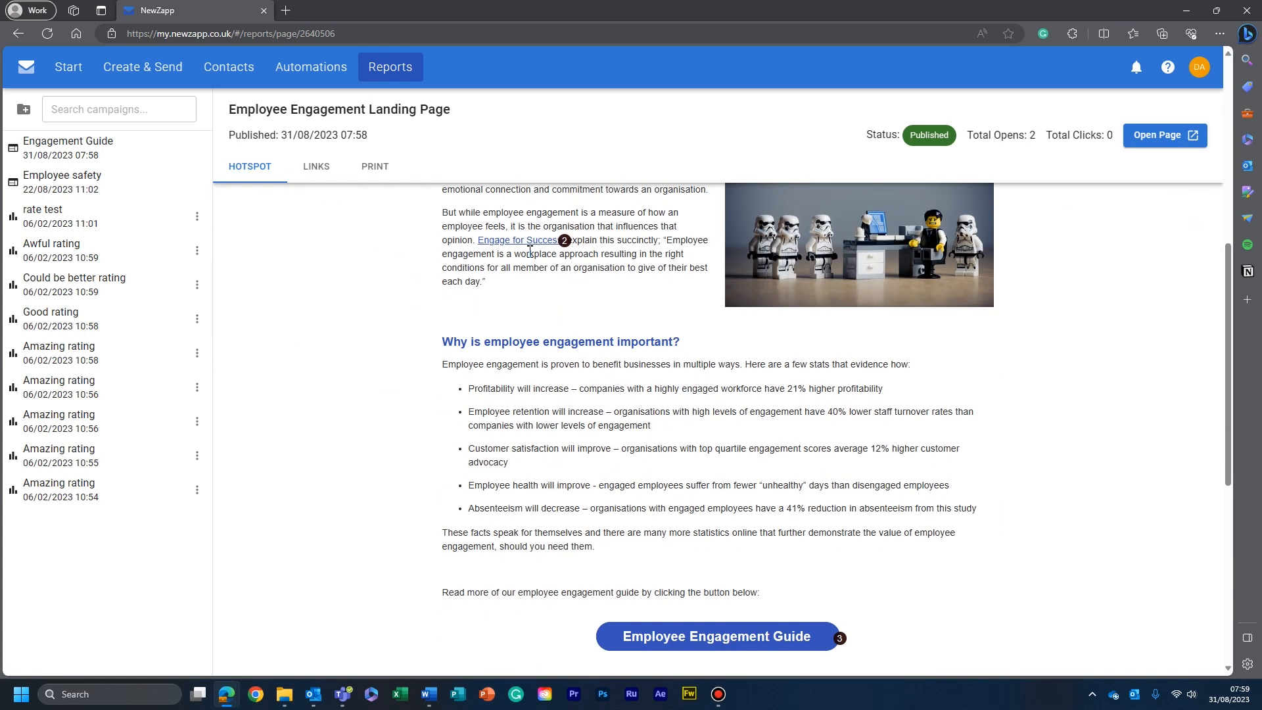
pyautogui.scroll(-3, 535, 237)
# - Examine the landing page's link report, comparing the list with inactive links hidden and shown
pyautogui.click(316, 167)
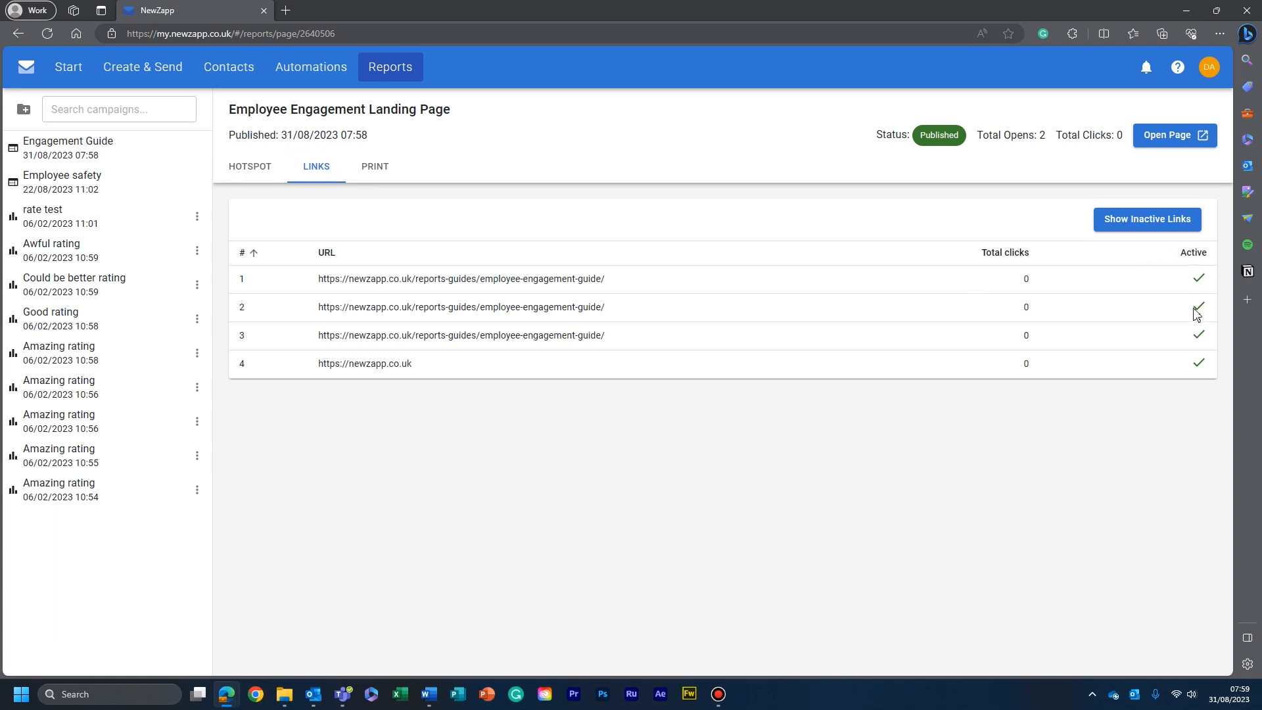
pyautogui.click(1147, 223)
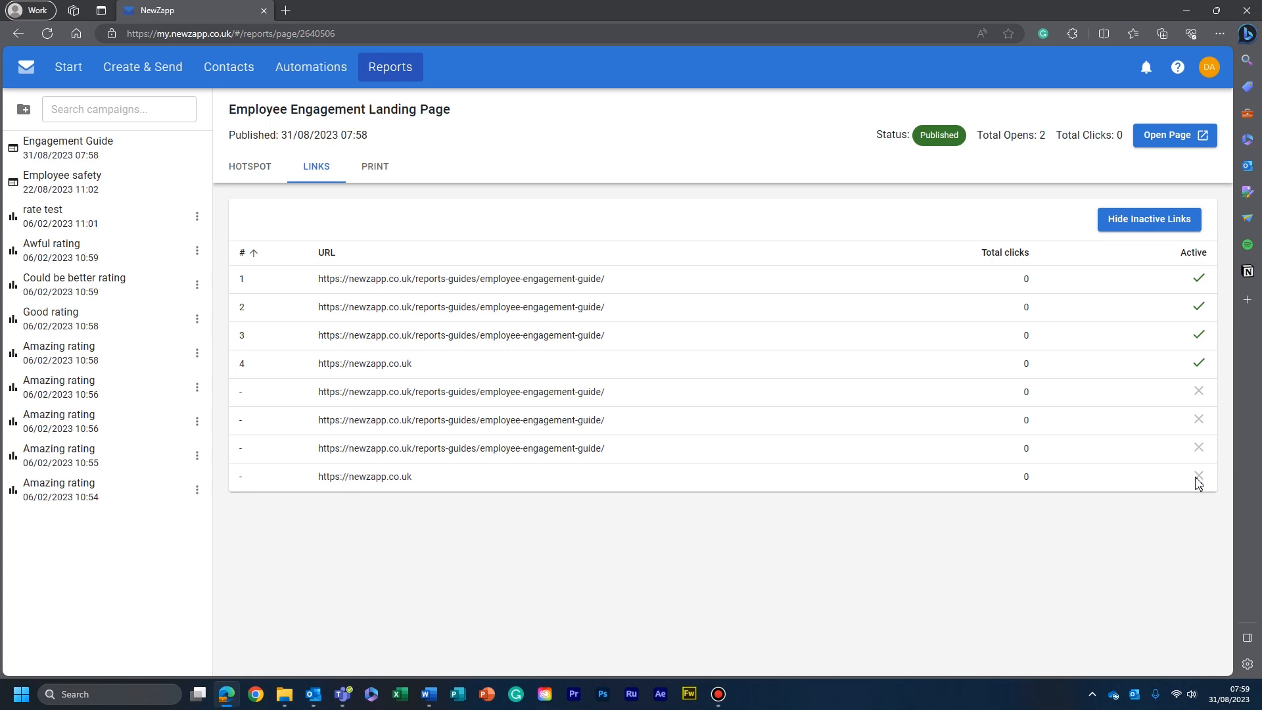
pyautogui.click(1166, 224)
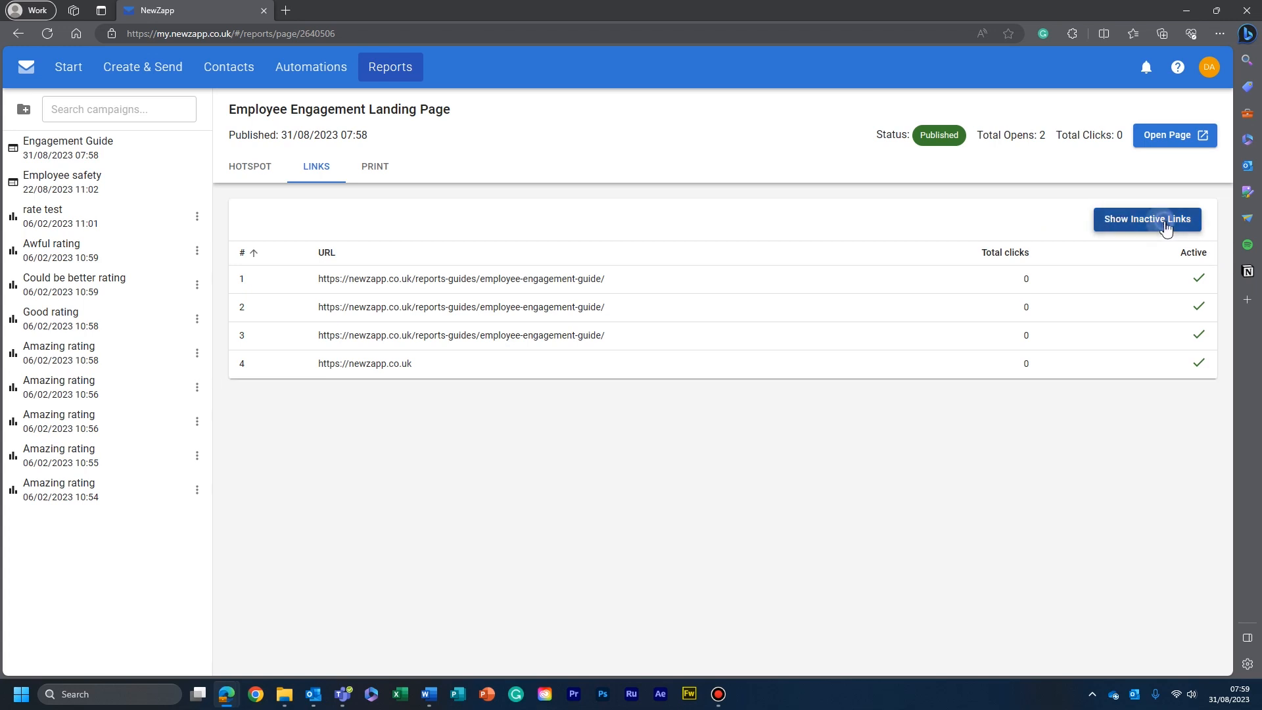
pyautogui.click(1165, 225)
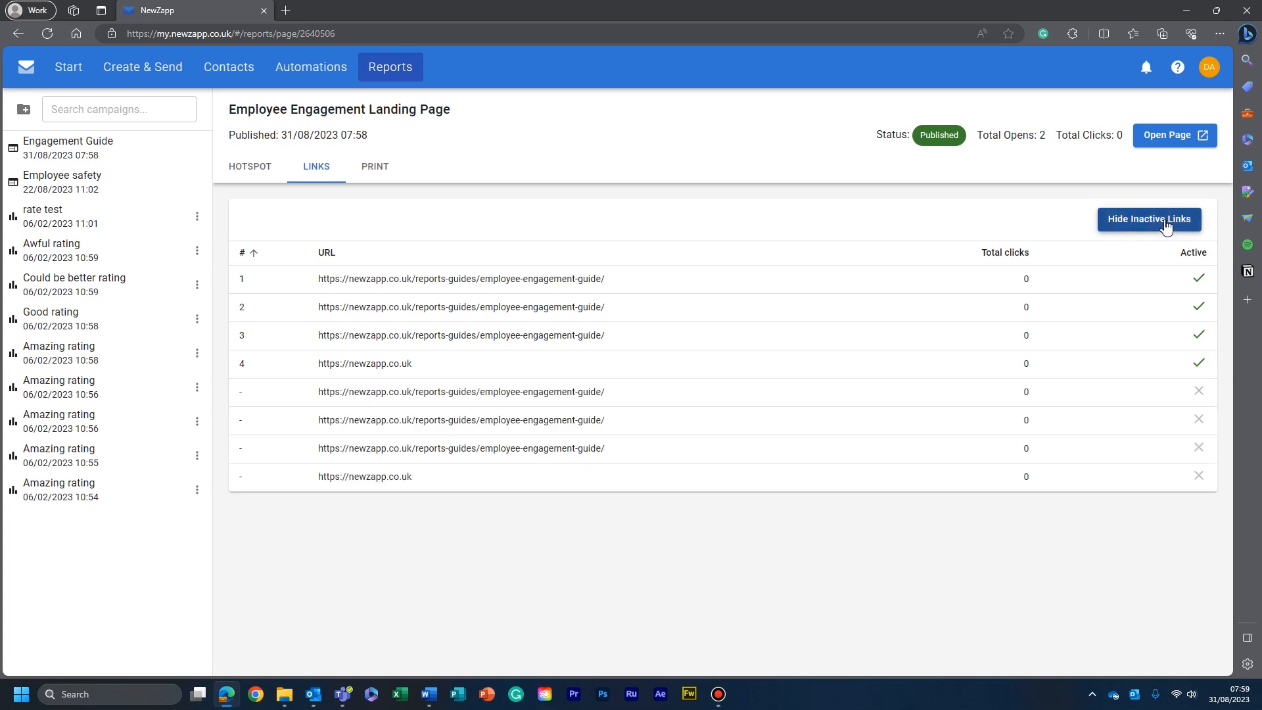
pyautogui.click(1166, 225)
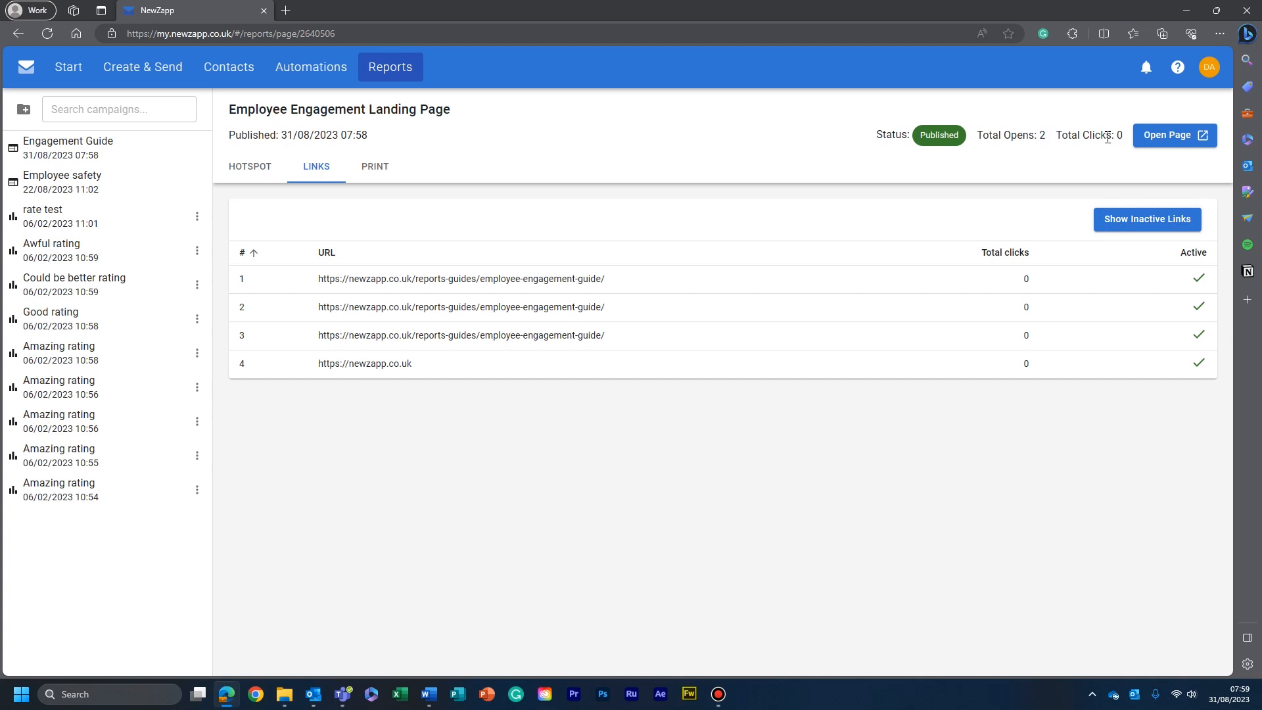
pyautogui.click(1135, 229)
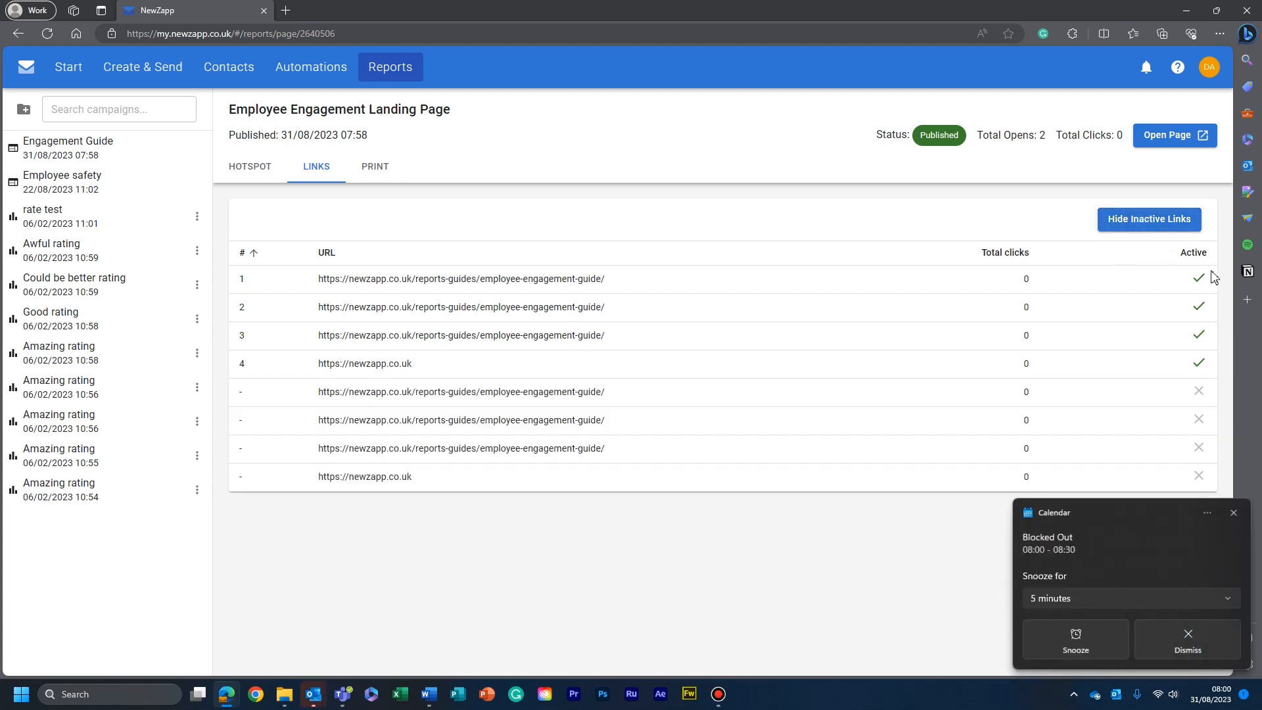
pyautogui.click(1161, 221)
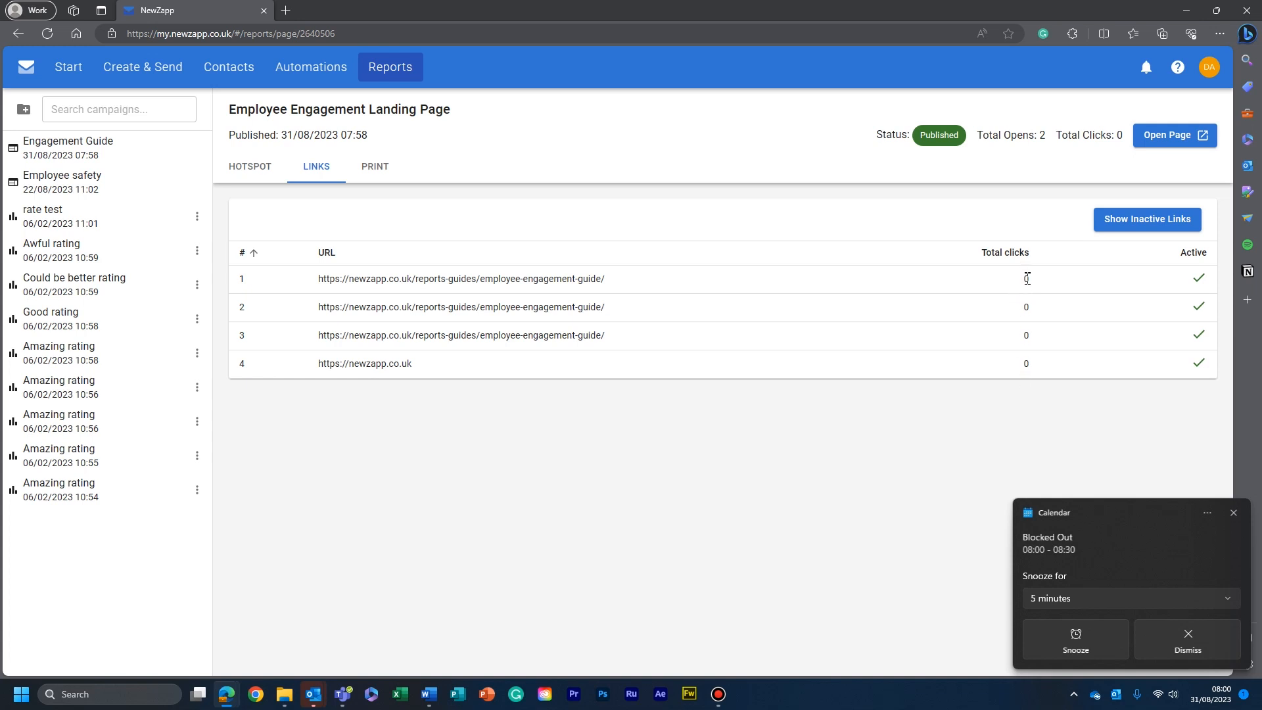
pyautogui.click(1129, 216)
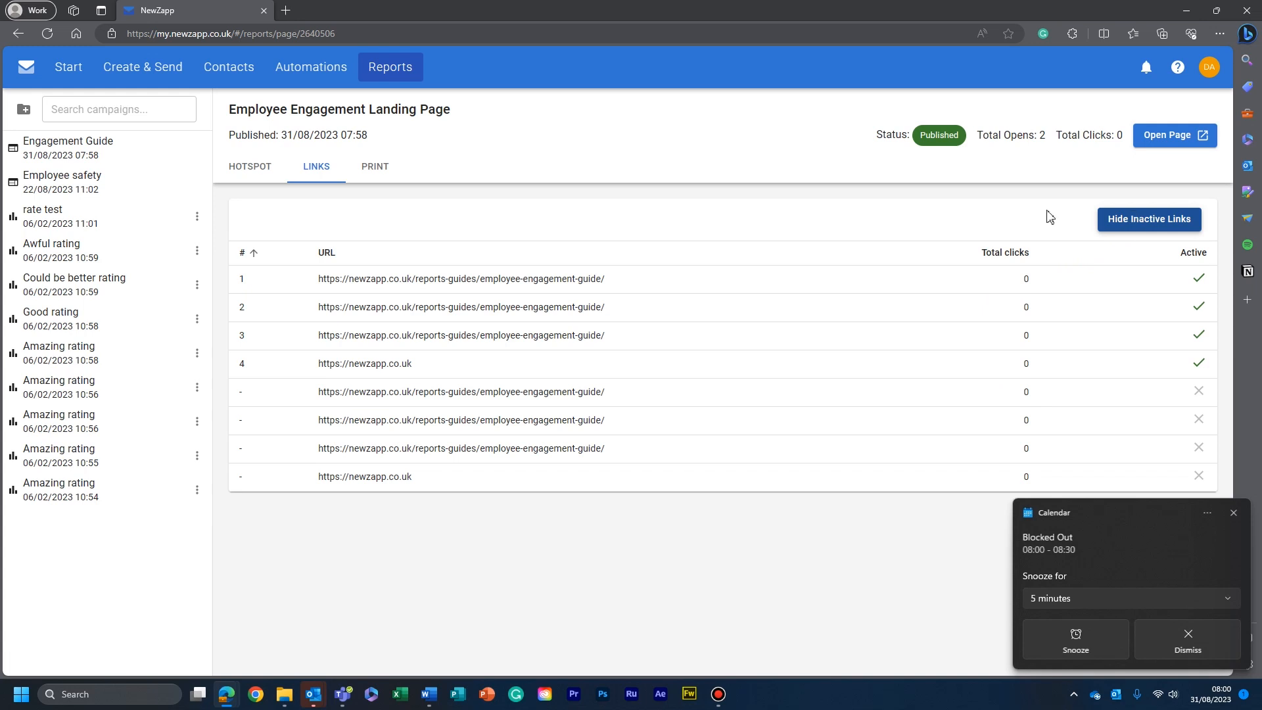
# - Check the Manager's Report print option, and dismiss the calendar reminder once back in the hotspot view
pyautogui.click(365, 168)
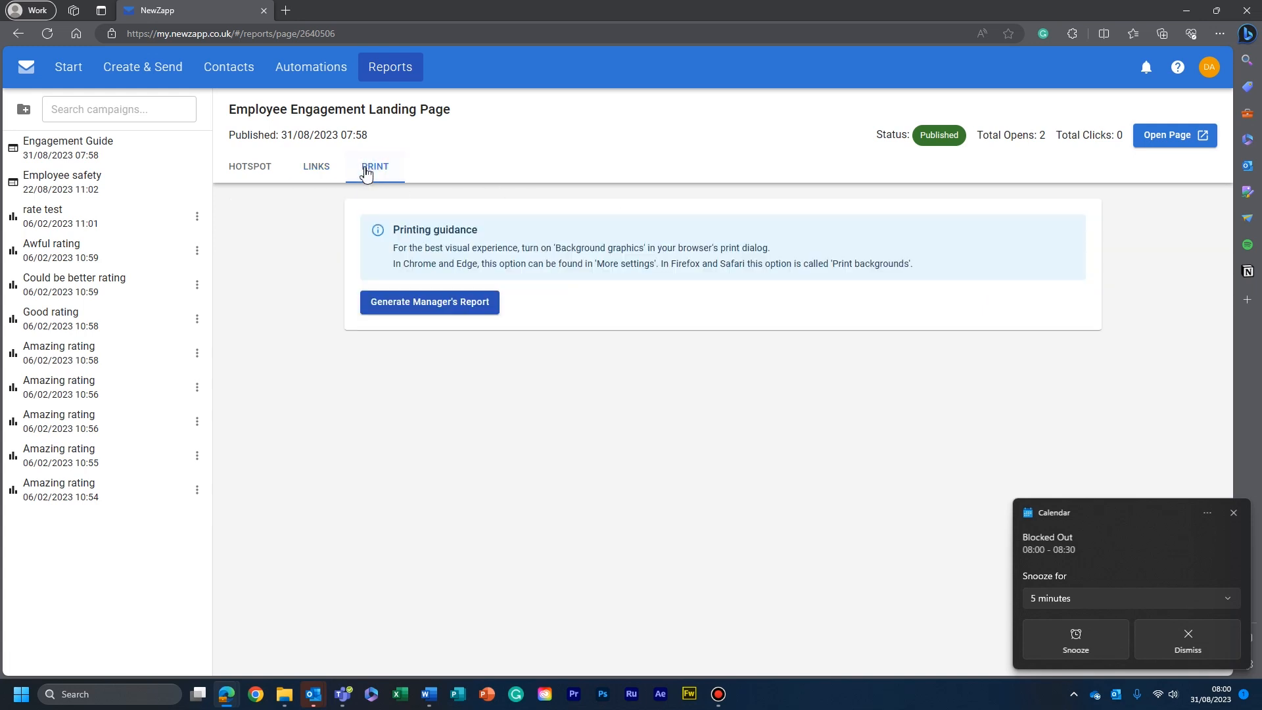
pyautogui.click(455, 309)
pyautogui.click(250, 167)
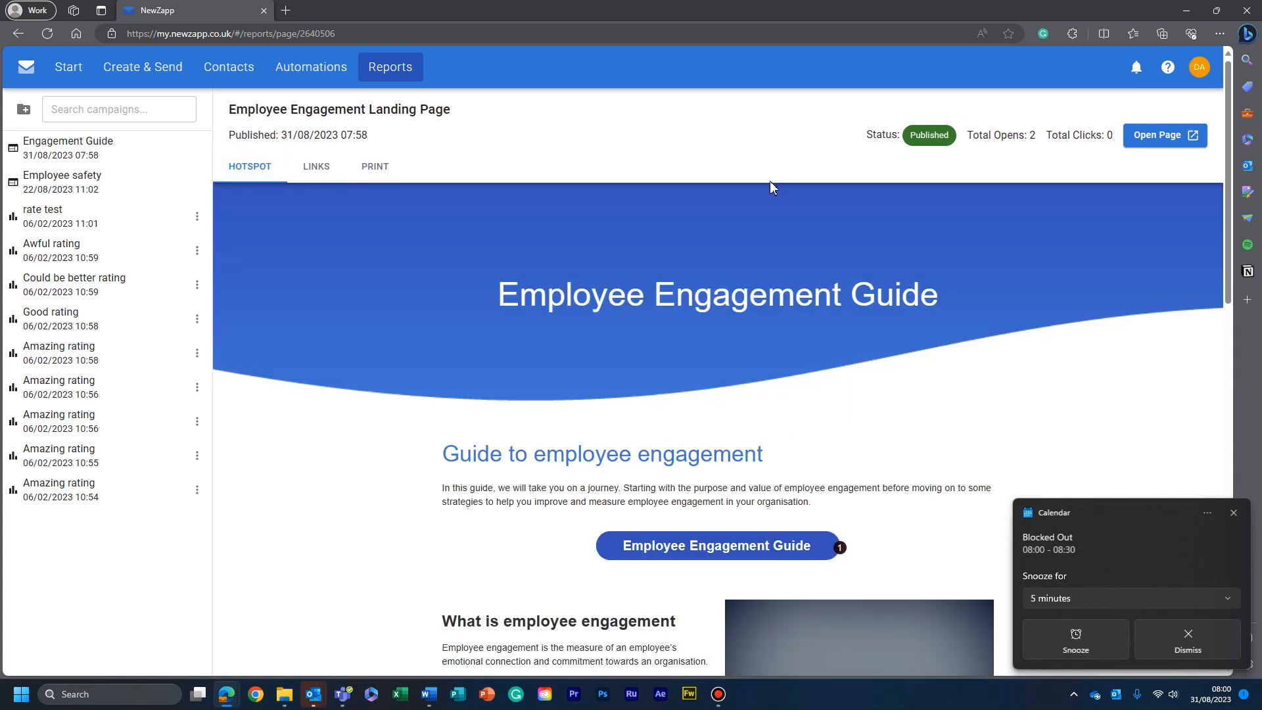
pyautogui.click(1209, 638)
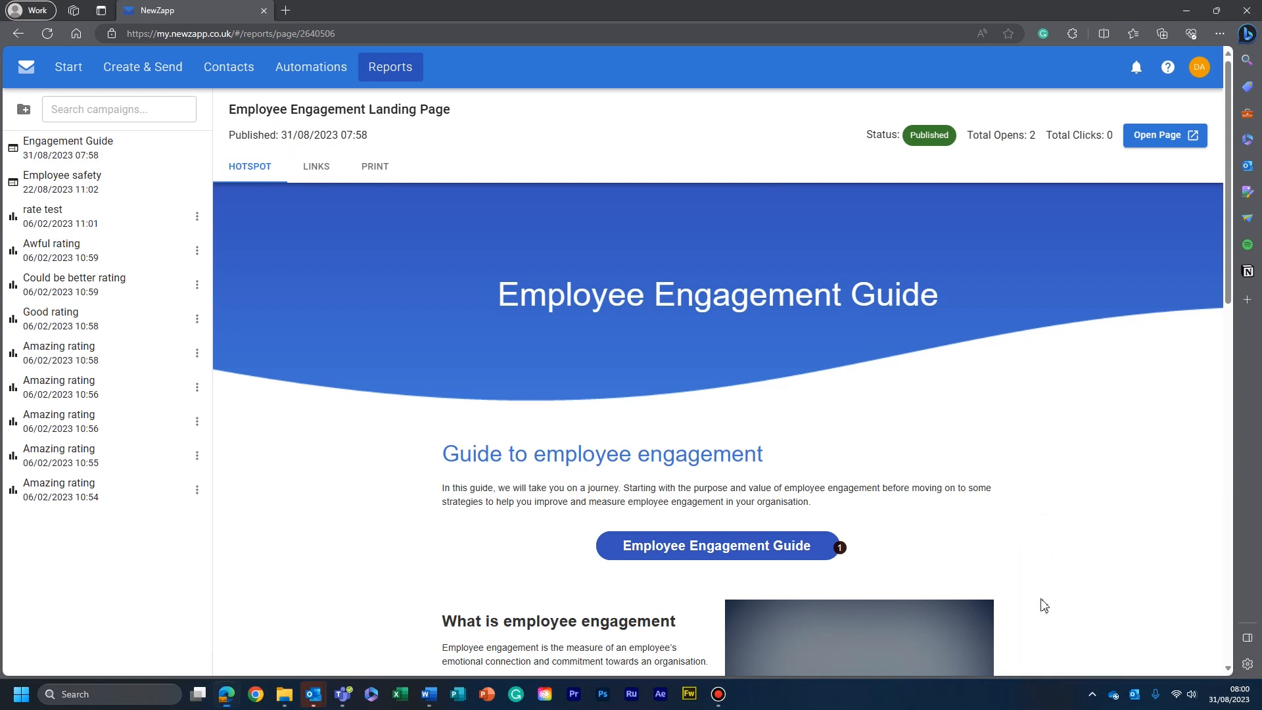